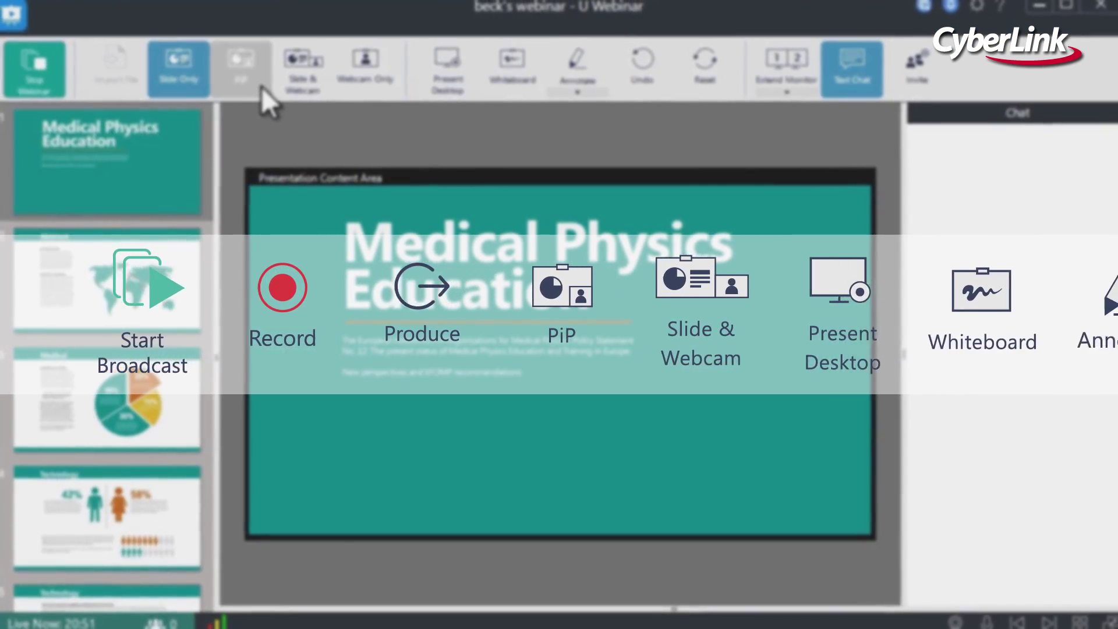
Try the PiP, side-by-side and webcam-only layouts, then launch U Webinar in Host Webinar mode.
{"action": "left_click", "coordinate": [262, 88]}
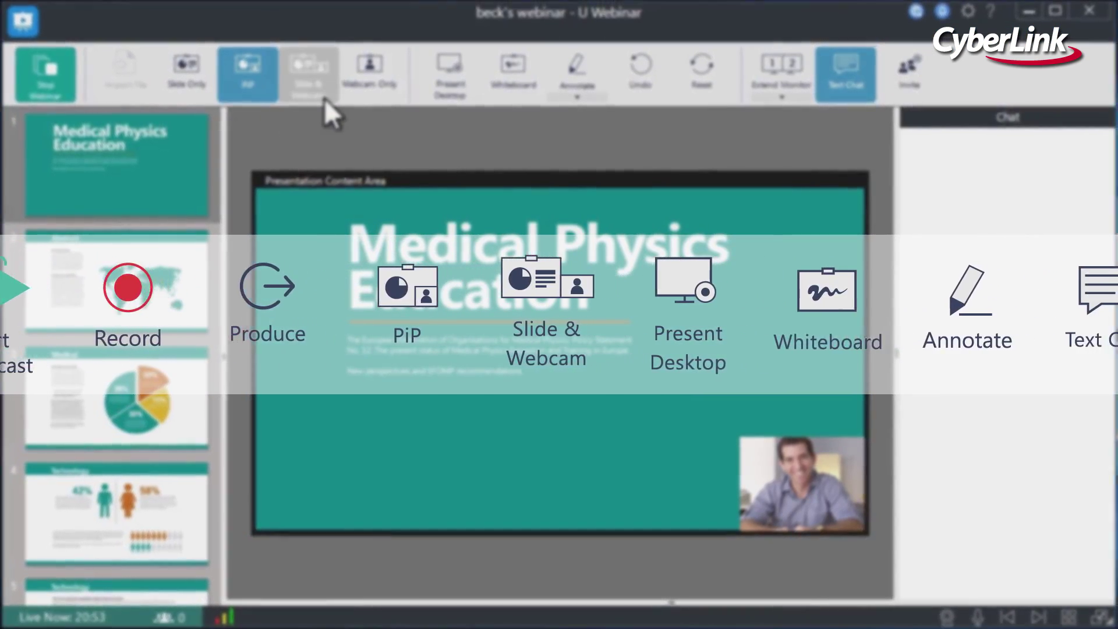
{"action": "left_click", "coordinate": [329, 88]}
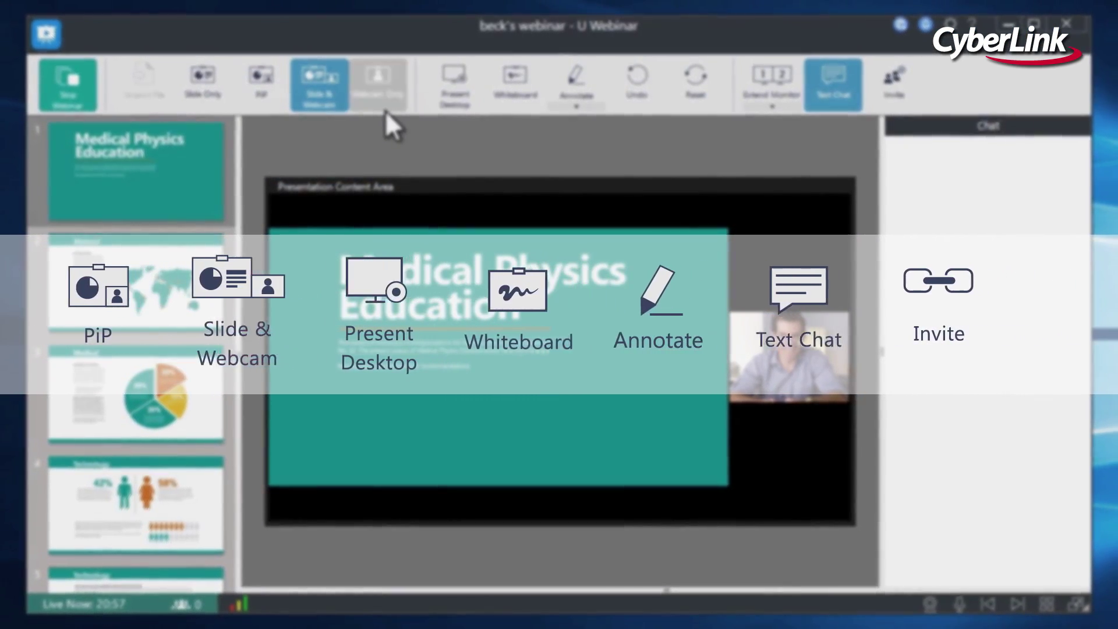
{"action": "left_click", "coordinate": [389, 101]}
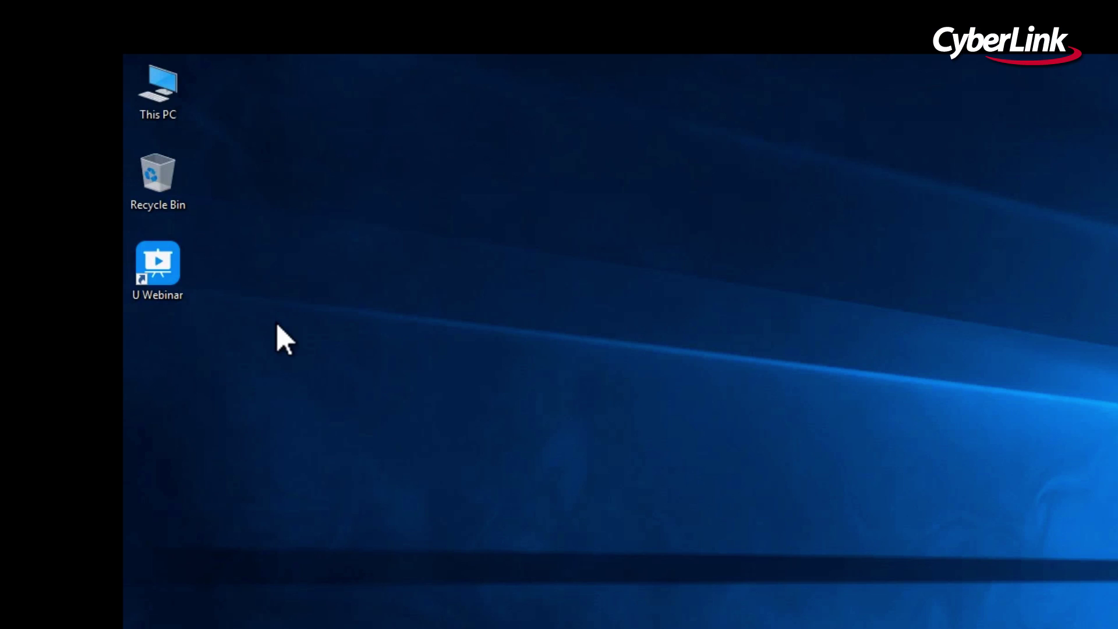
{"action": "double_click", "coordinate": [175, 271]}
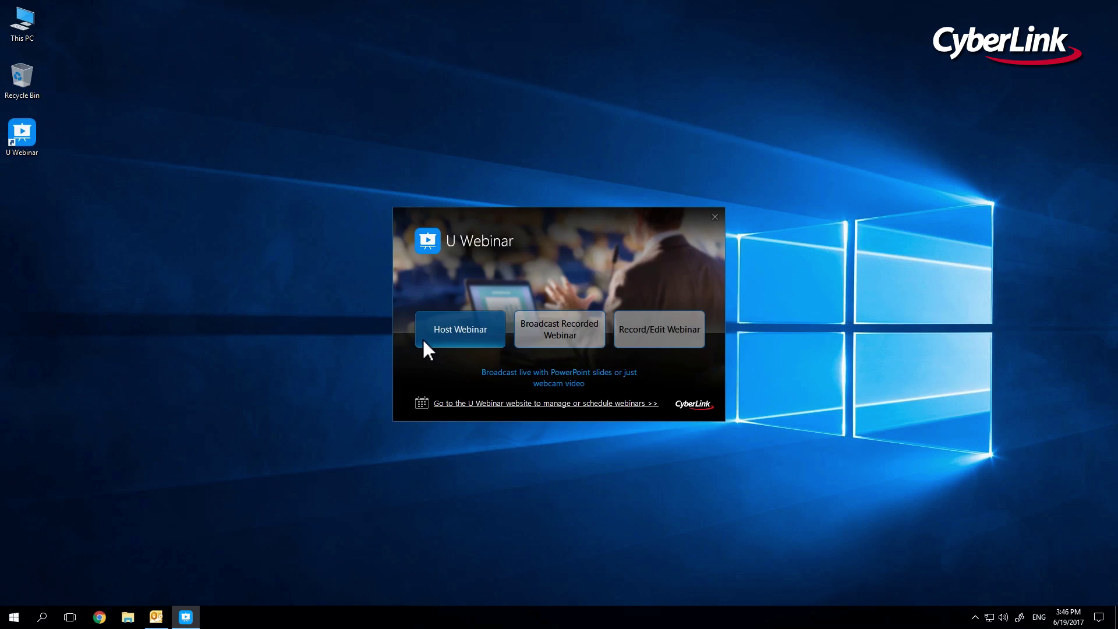
{"action": "left_click", "coordinate": [421, 338]}
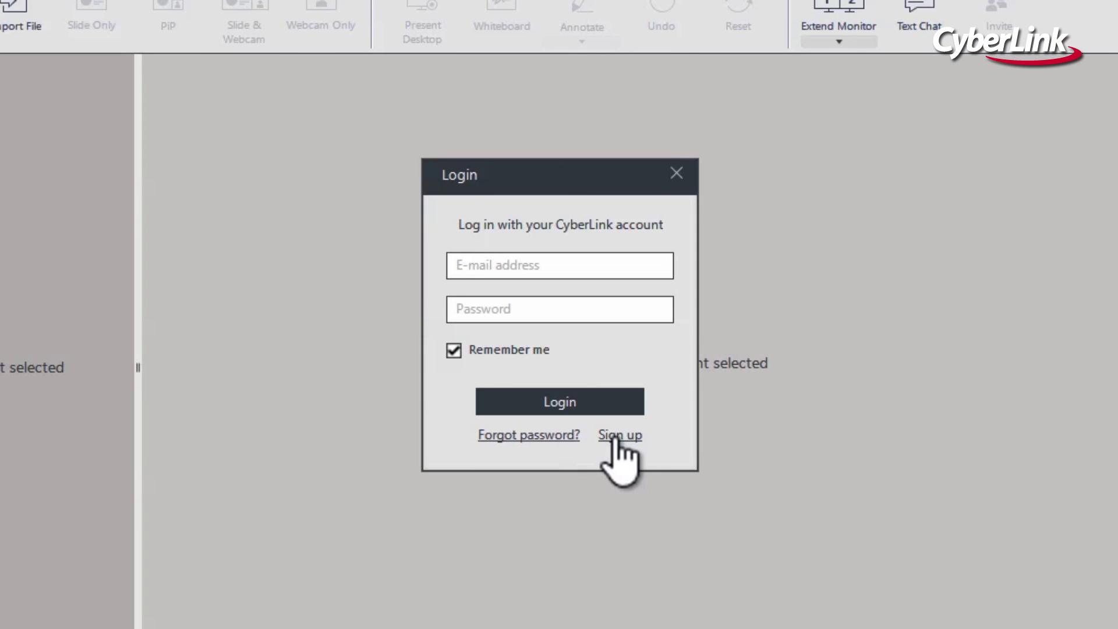
Register a new CyberLink account with an e-mail address and password, then log in.
{"action": "left_click", "coordinate": [617, 435]}
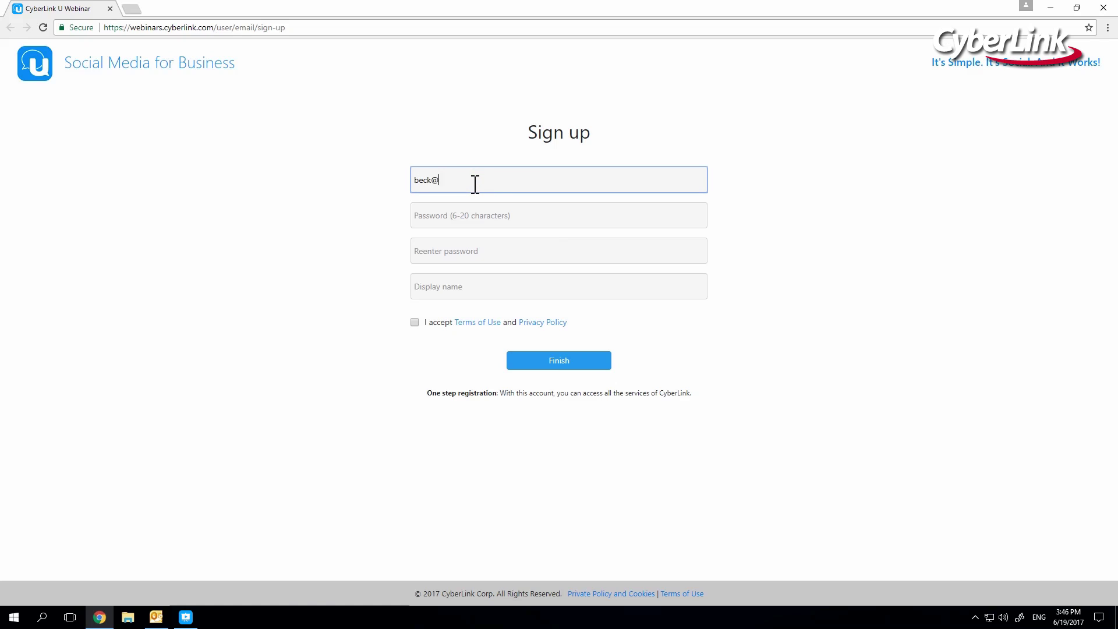
{"action": "key", "text": "Tab"}
{"action": "type", "text": "********"}
{"action": "key", "text": "Tab"}
{"action": "type", "text": "********"}
{"action": "key", "text": "Tab"}
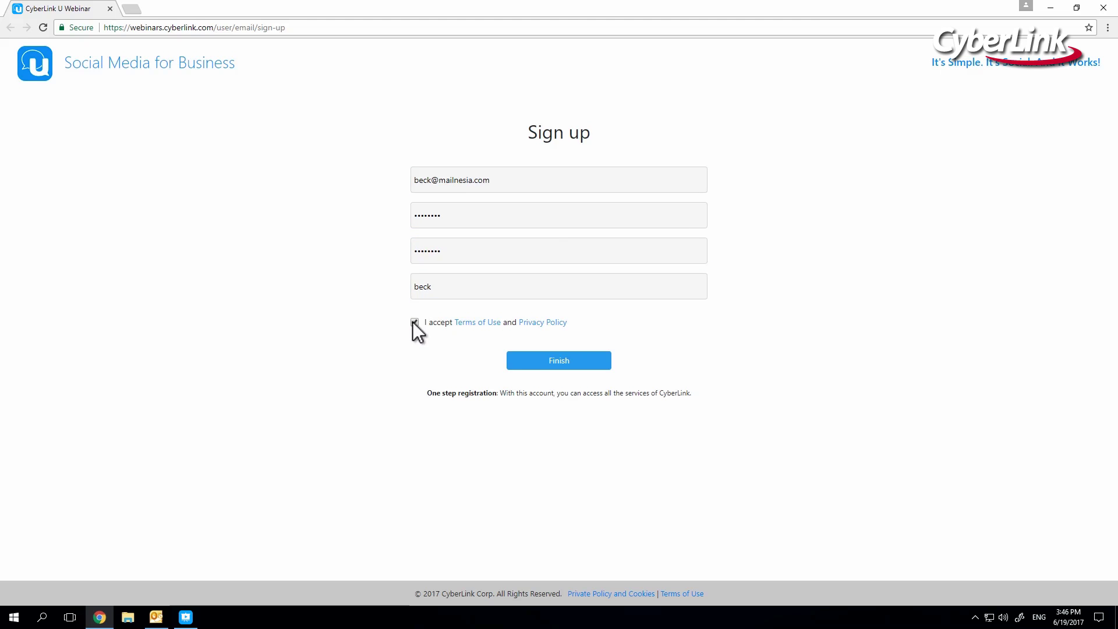
{"action": "left_click", "coordinate": [526, 359]}
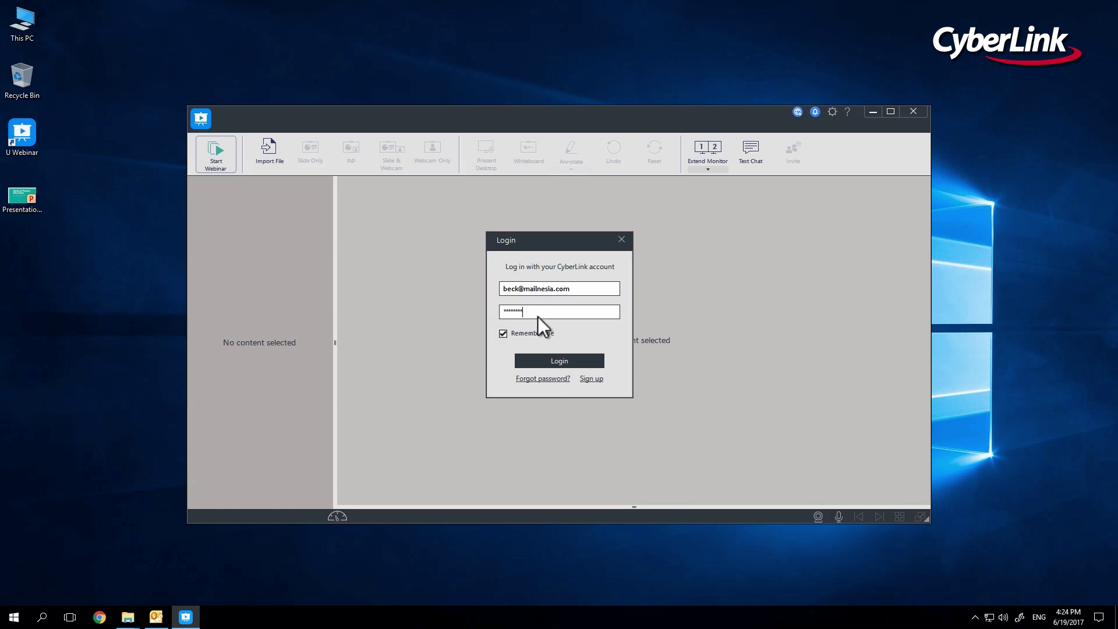
{"action": "left_click", "coordinate": [534, 357]}
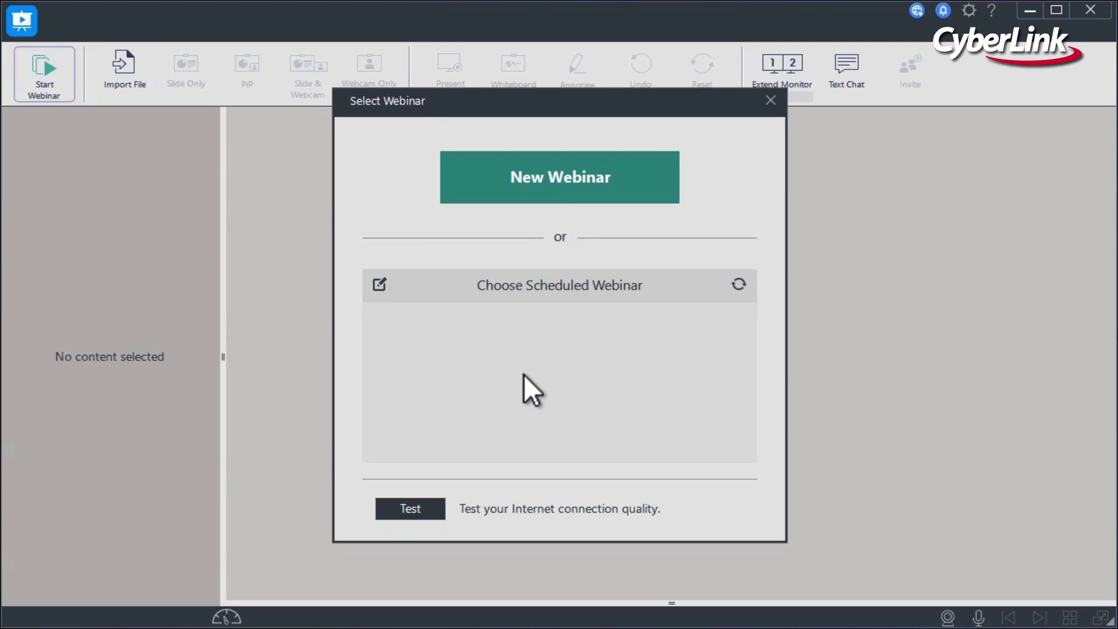
Create a new webinar and replace the default title with the host's name followed by 'webinar'.
{"action": "left_click", "coordinate": [672, 175]}
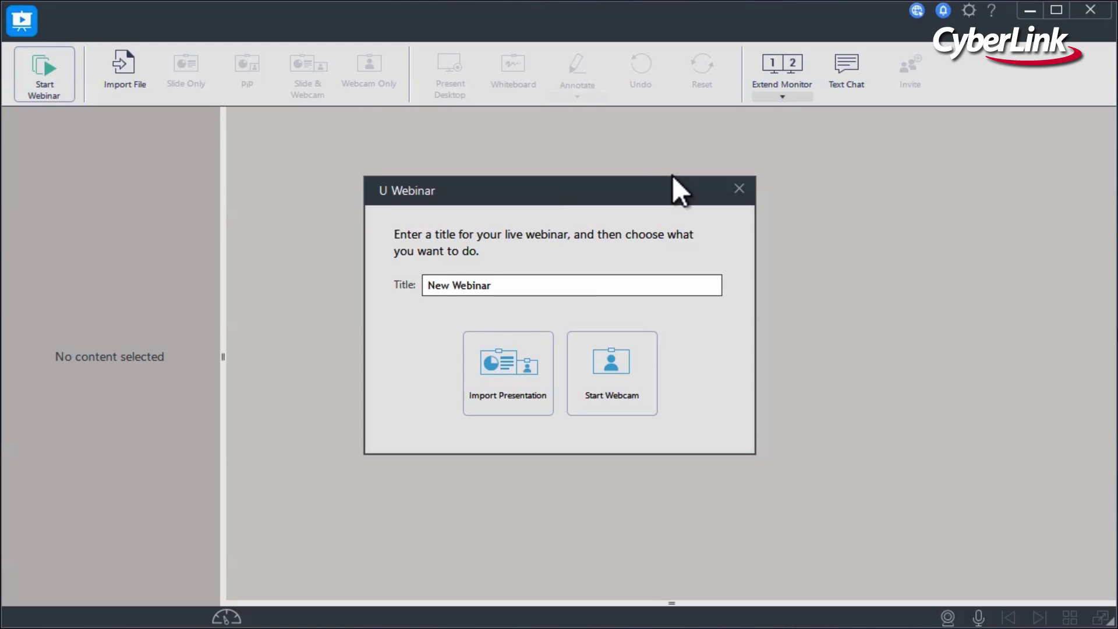
{"action": "left_click", "coordinate": [547, 284]}
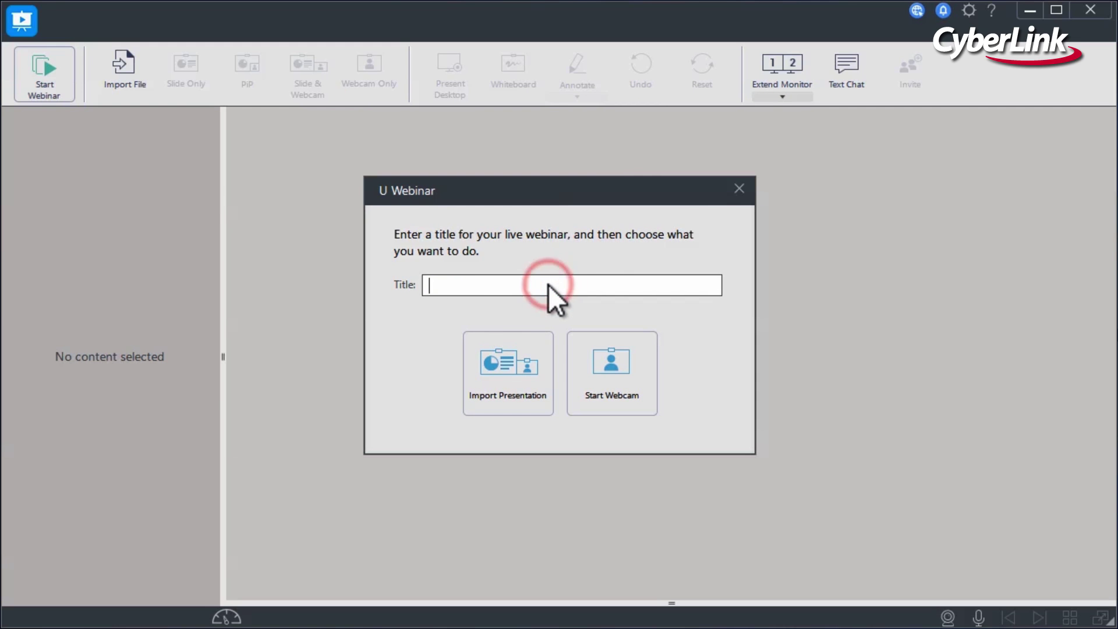
{"action": "type", "text": "beck's webinar"}
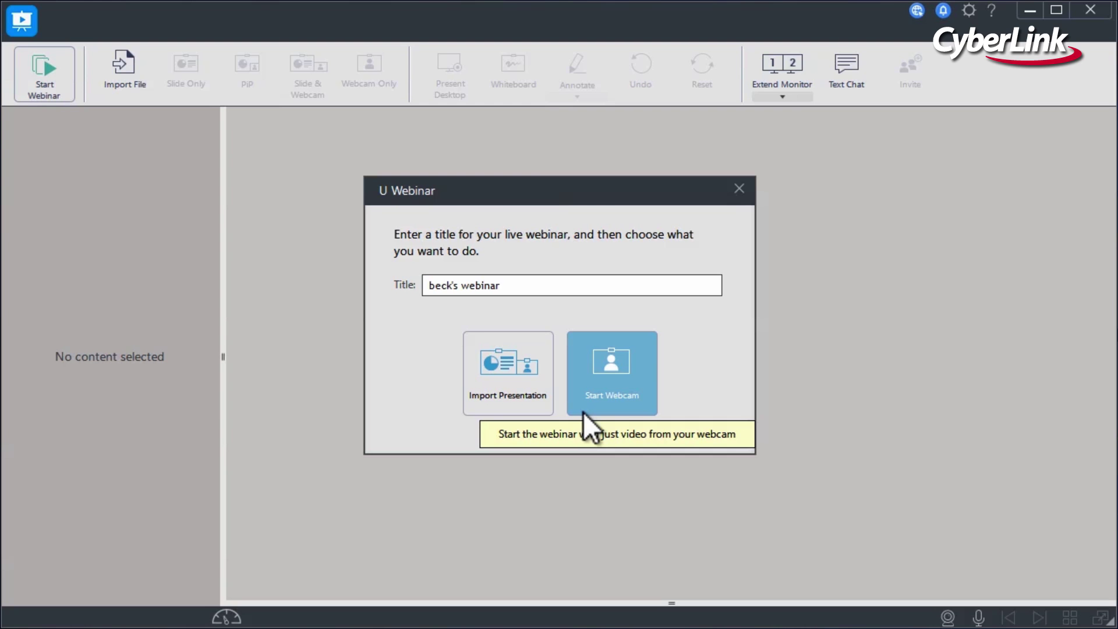
Import Presentation1.pptx from the Desktop and start broadcasting the webinar live.
{"action": "left_click", "coordinate": [537, 411]}
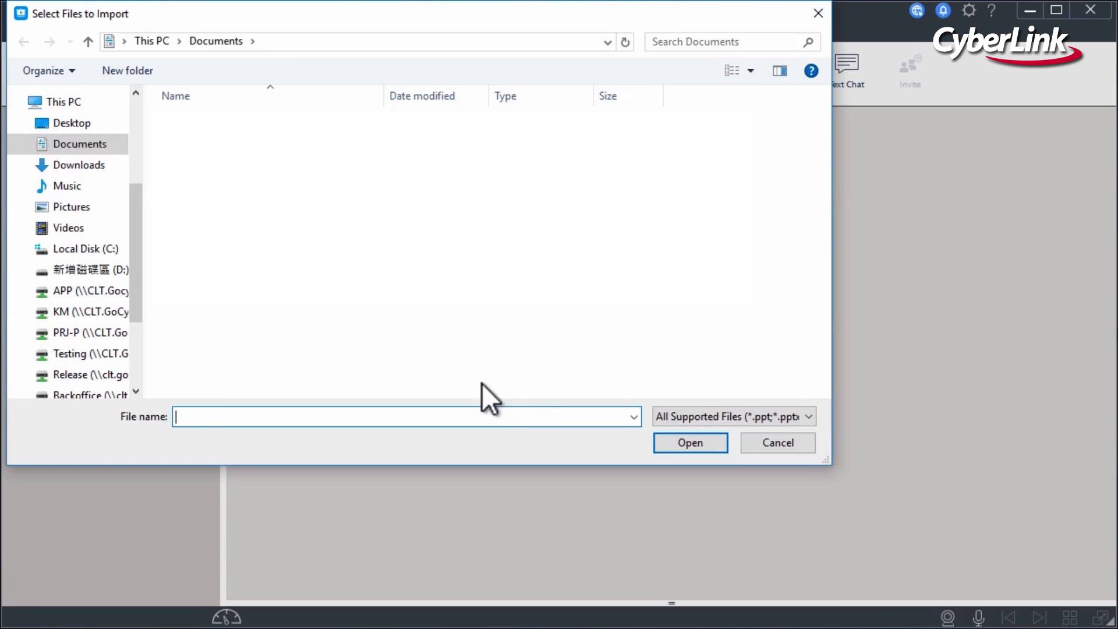
{"action": "left_click", "coordinate": [106, 128]}
{"action": "double_click", "coordinate": [263, 233]}
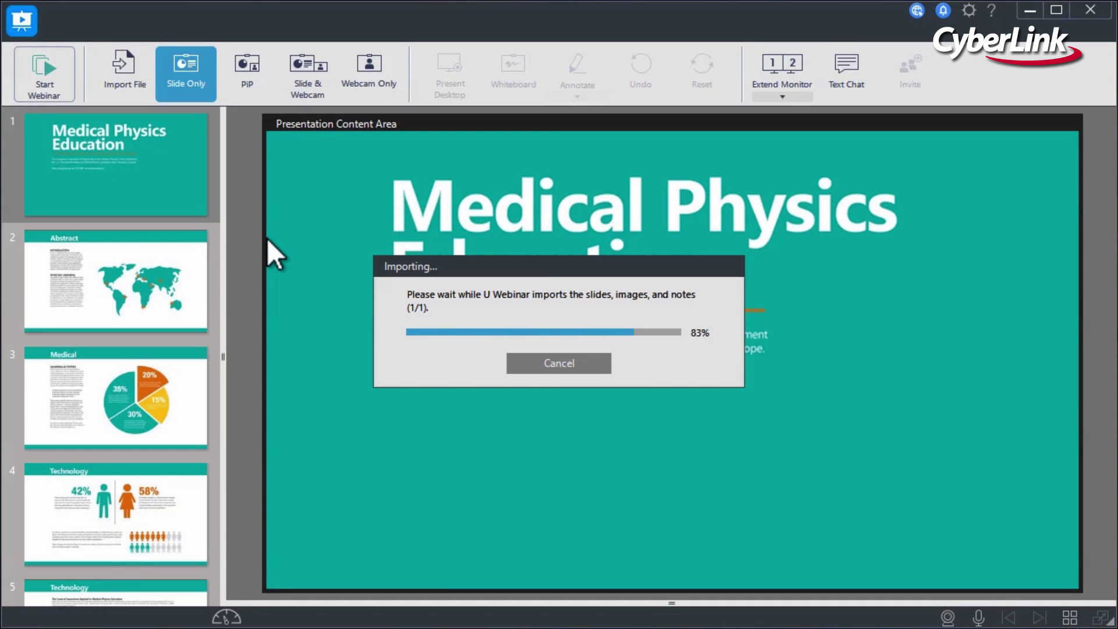
{"action": "left_click", "coordinate": [74, 75]}
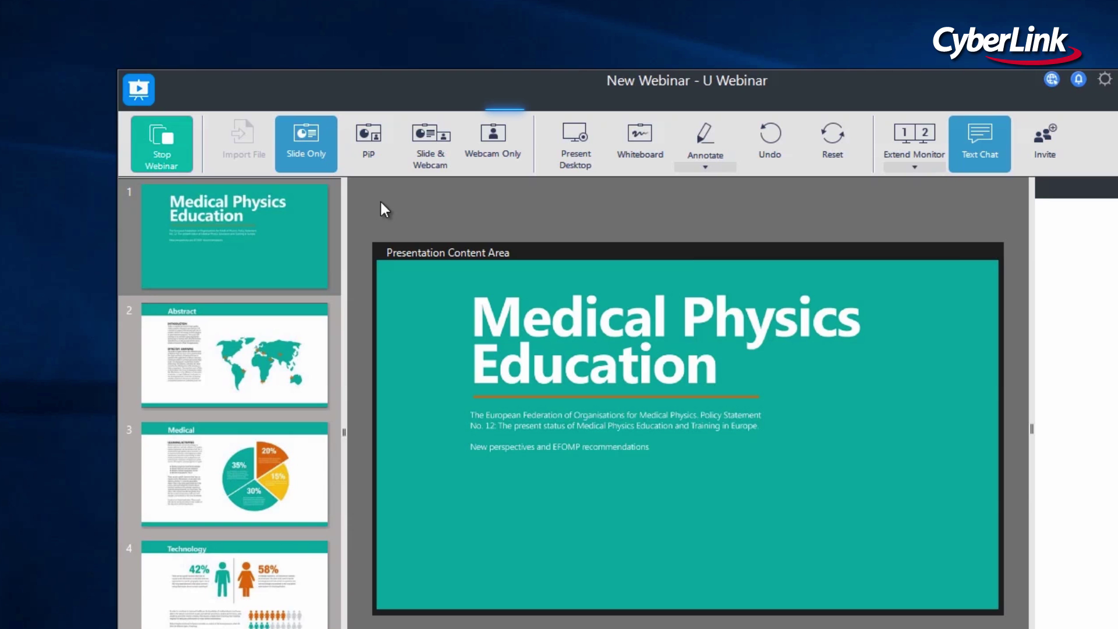
Switch the broadcast layout to Webcam Only, then PiP, then Slide & Webcam.
{"action": "left_click", "coordinate": [505, 154]}
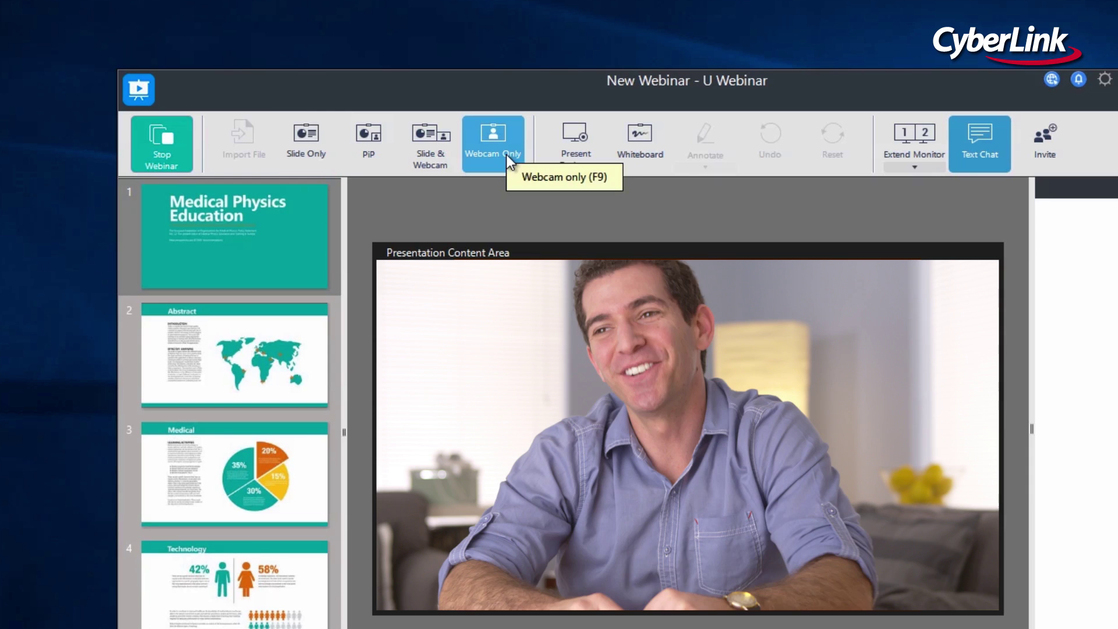
{"action": "left_click", "coordinate": [376, 170]}
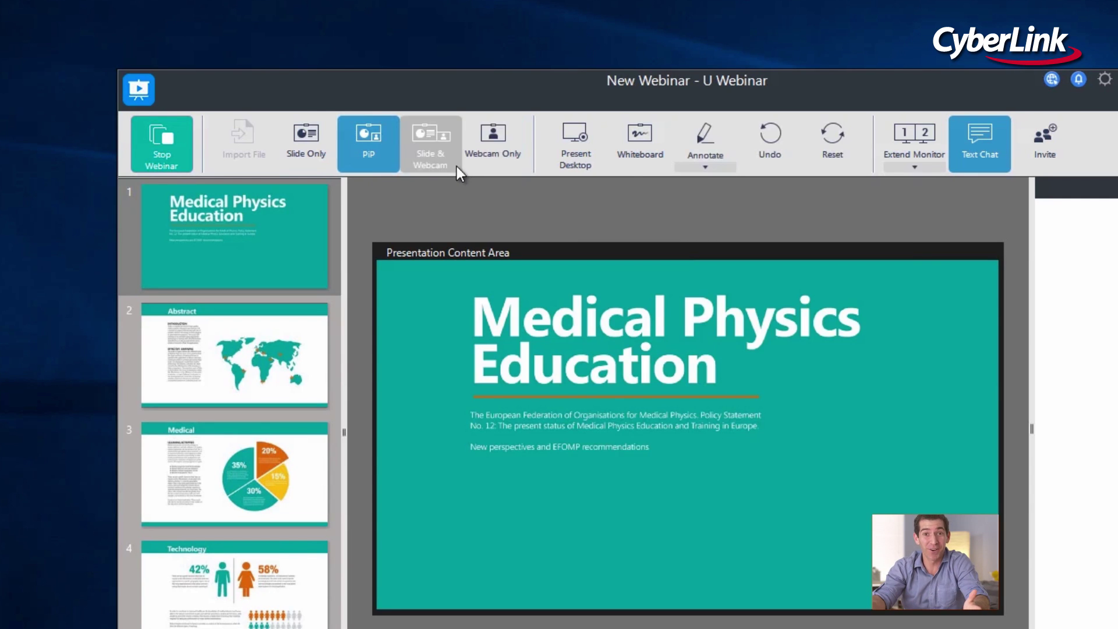
{"action": "left_click", "coordinate": [451, 159]}
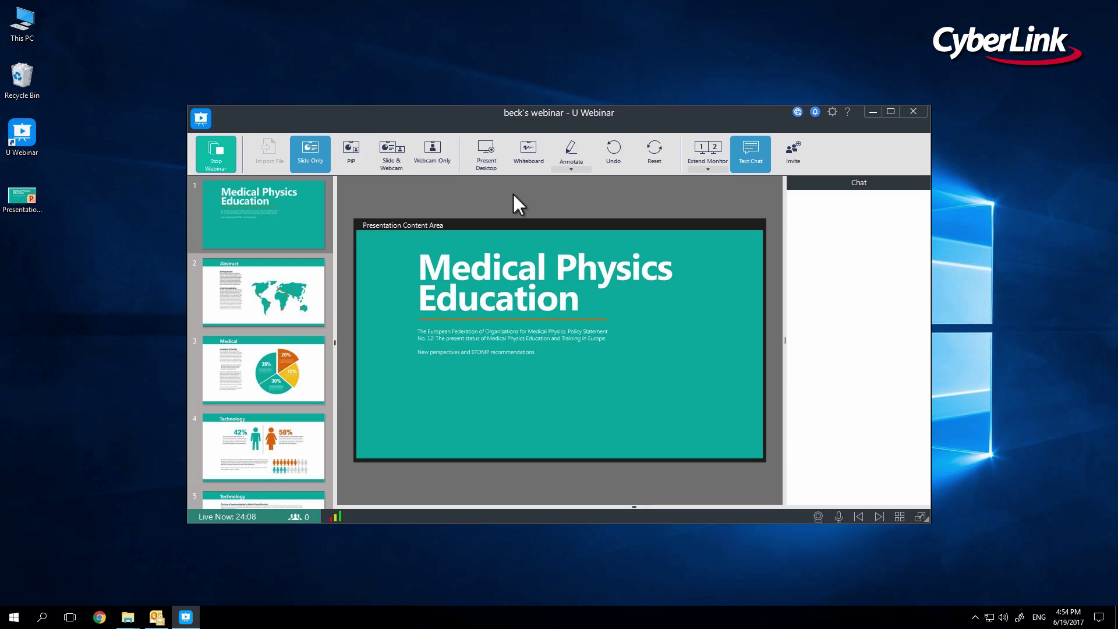
Share the desktop showing 03.png in Photos, then return to presenting the slides.
{"action": "left_click", "coordinate": [494, 170]}
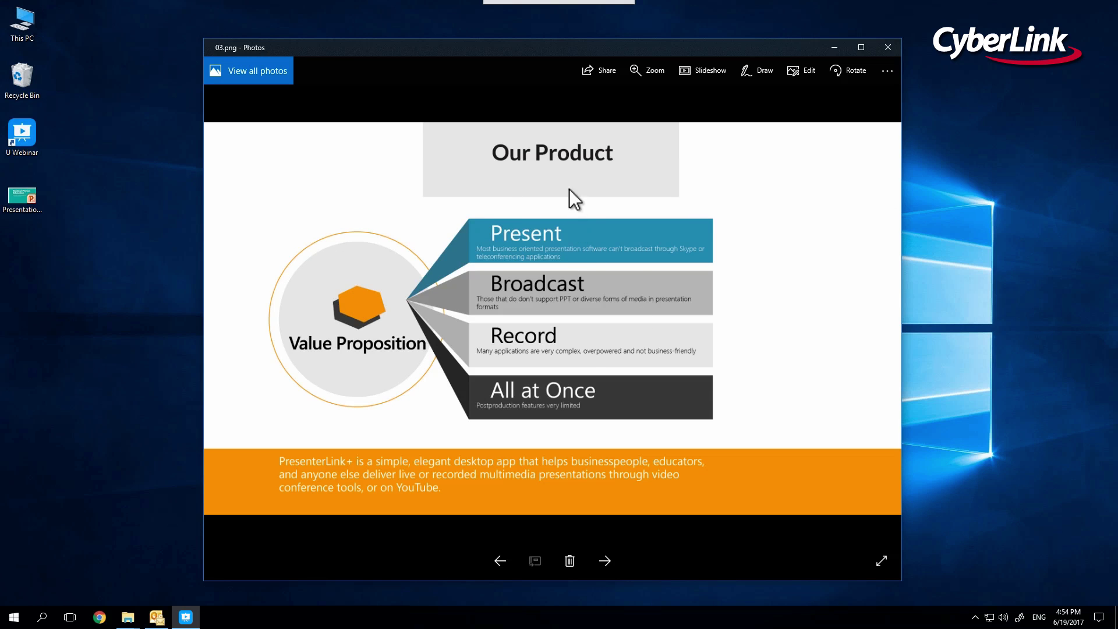
{"action": "mouse_move", "coordinate": [511, 13]}
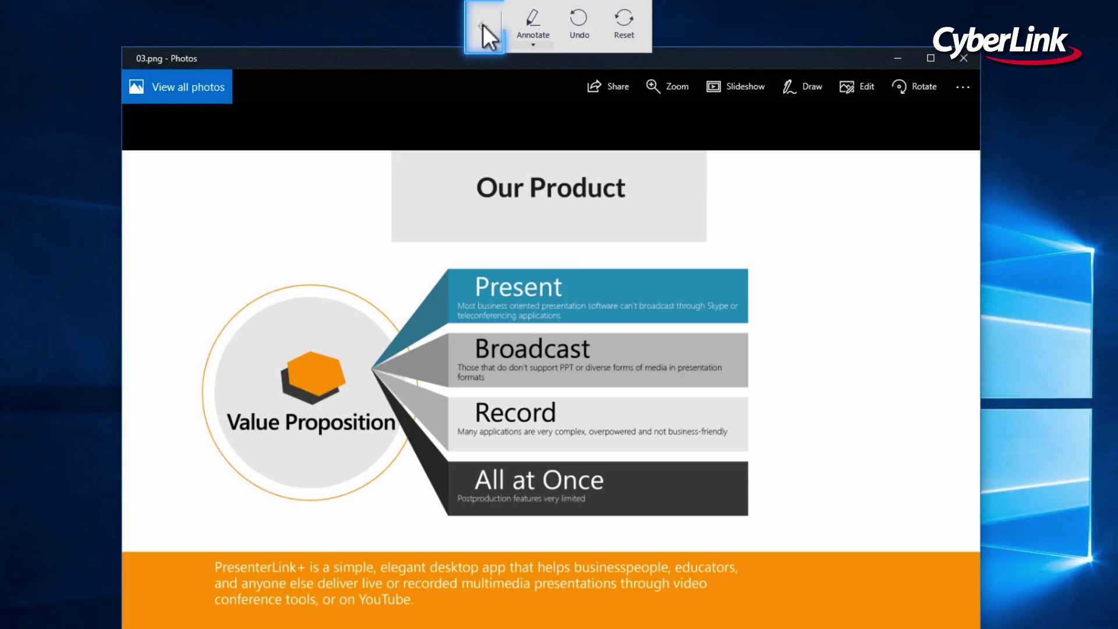
{"action": "left_click", "coordinate": [483, 24]}
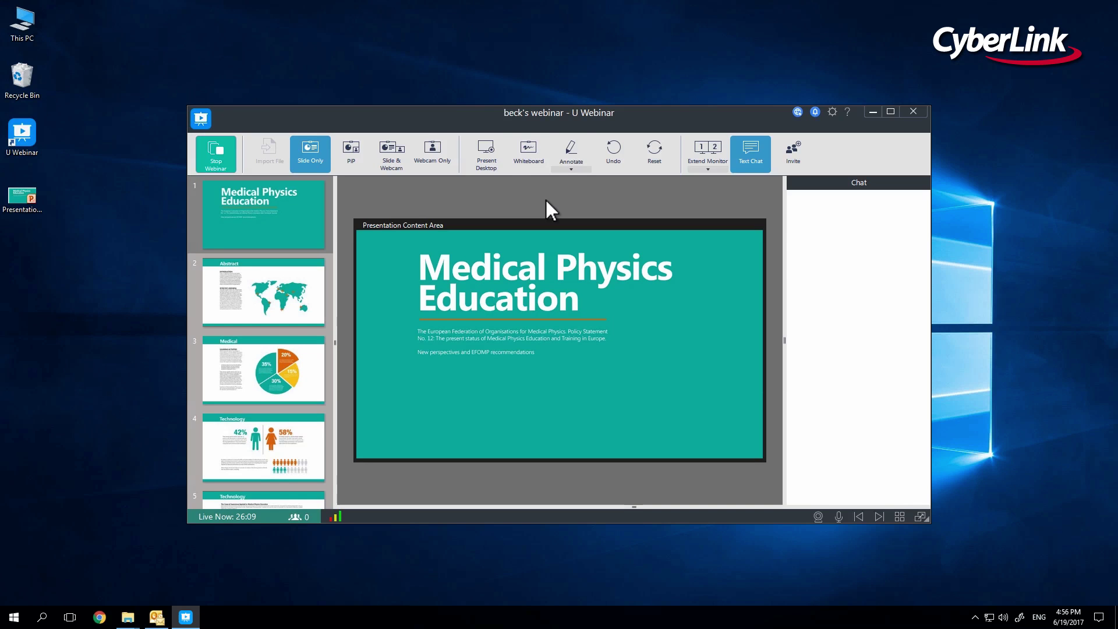
Draw a red pen stroke on a blank whiteboard, then show the audience Text Chat panel.
{"action": "left_click", "coordinate": [533, 166]}
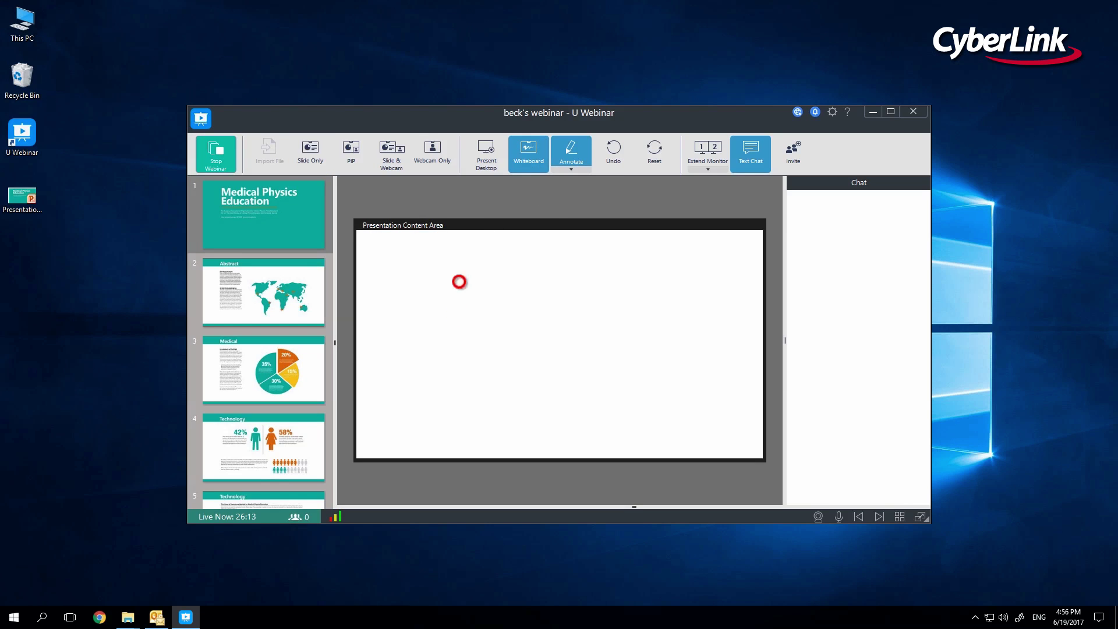
{"action": "left_click_drag", "start_coordinate": [466, 275], "coordinate": [464, 372]}
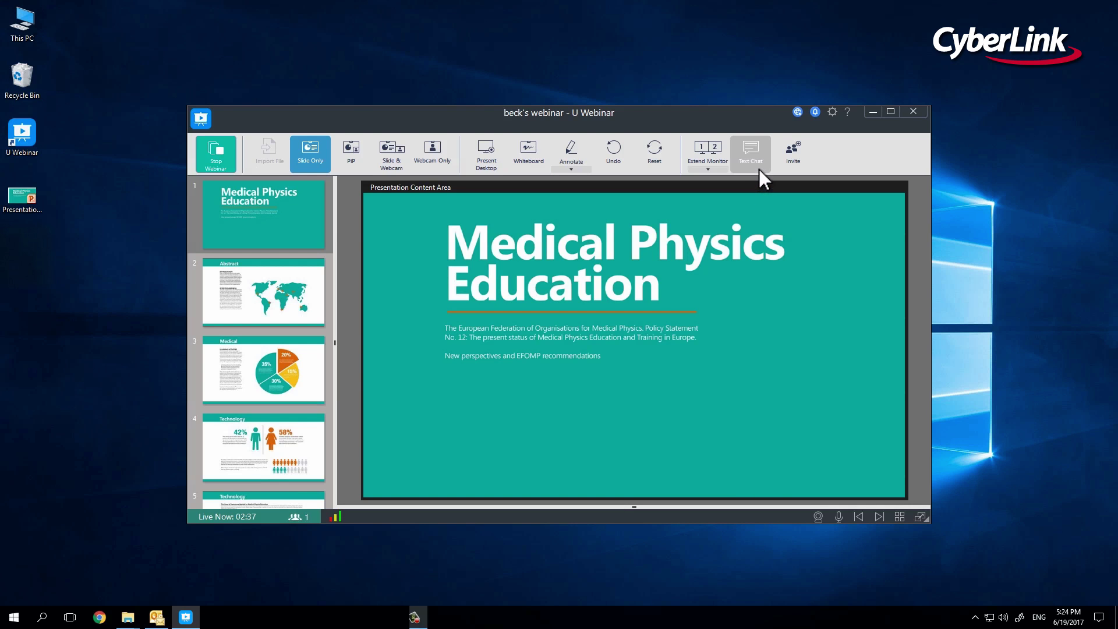
{"action": "left_click", "coordinate": [759, 168]}
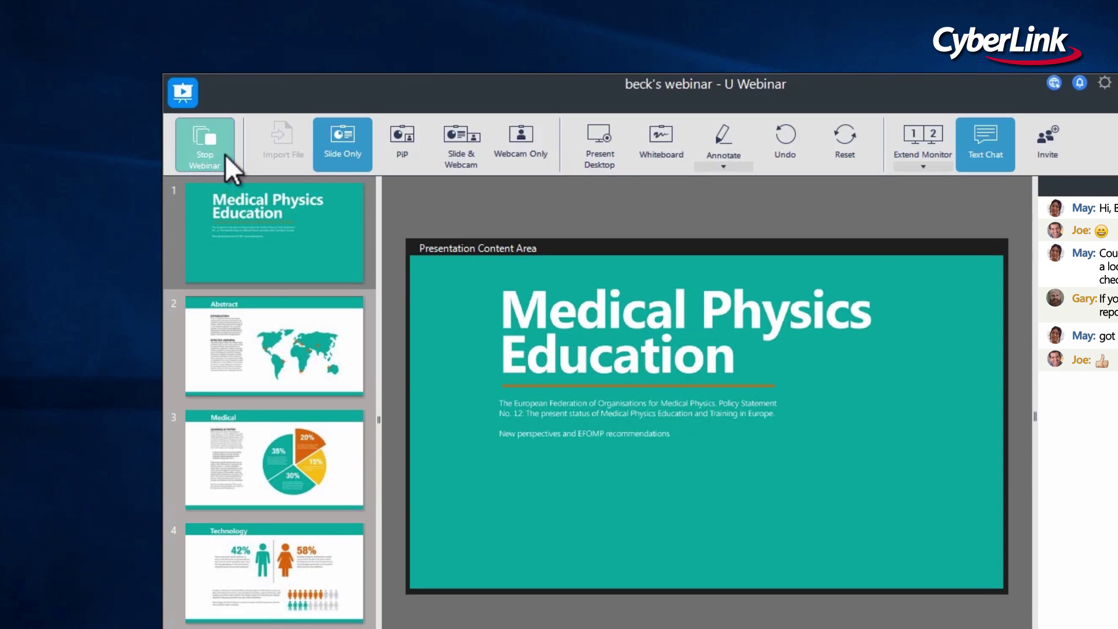
Stop the live webinar and save the broadcast on the U Webinar server.
{"action": "left_click", "coordinate": [229, 161]}
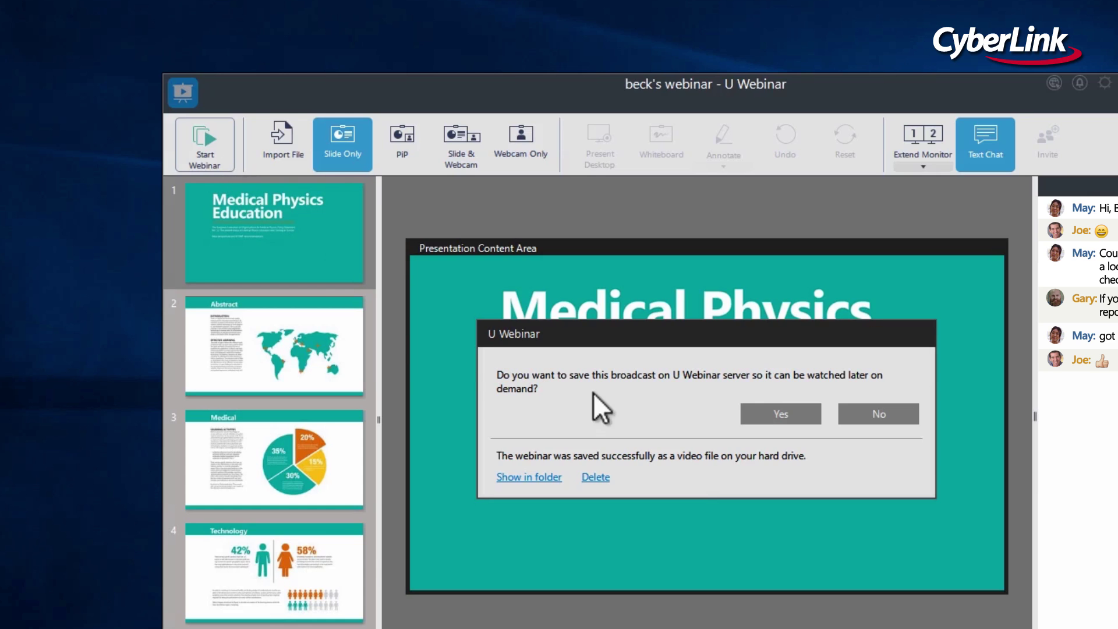
{"action": "left_click", "coordinate": [753, 414]}
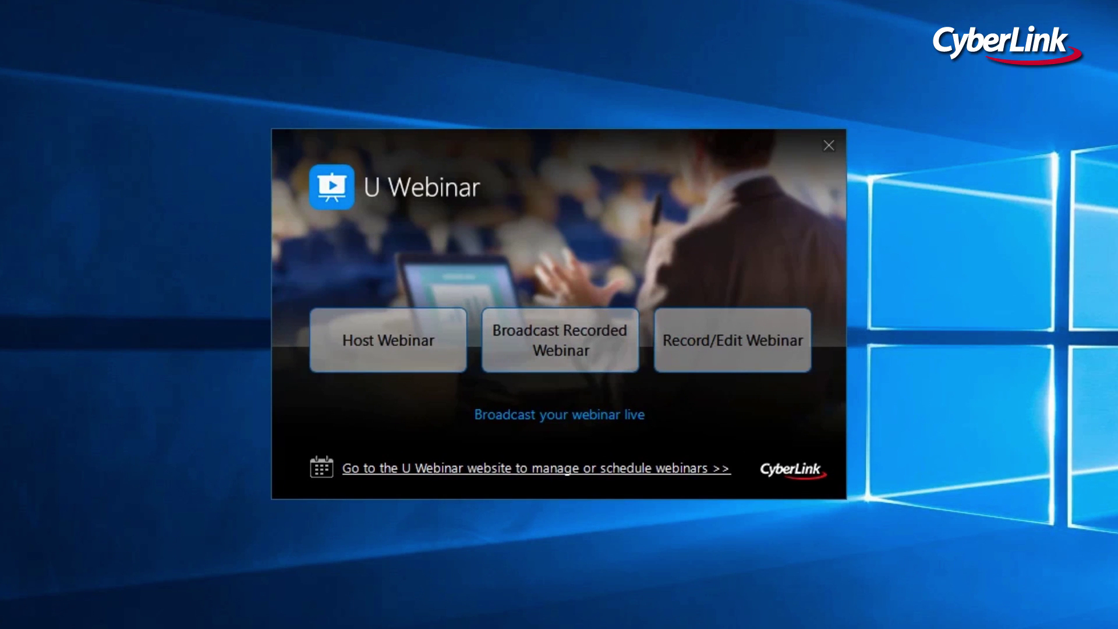
Start a new webinar recording project and import Presentation1.pptx as its slides.
{"action": "left_click", "coordinate": [716, 362]}
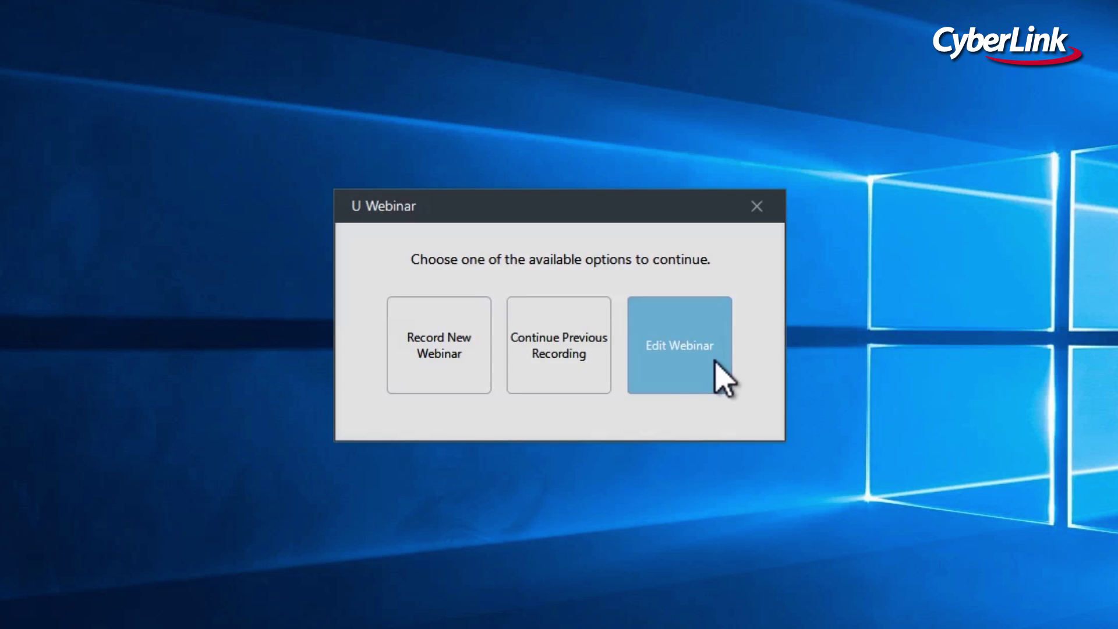
{"action": "left_click", "coordinate": [458, 364]}
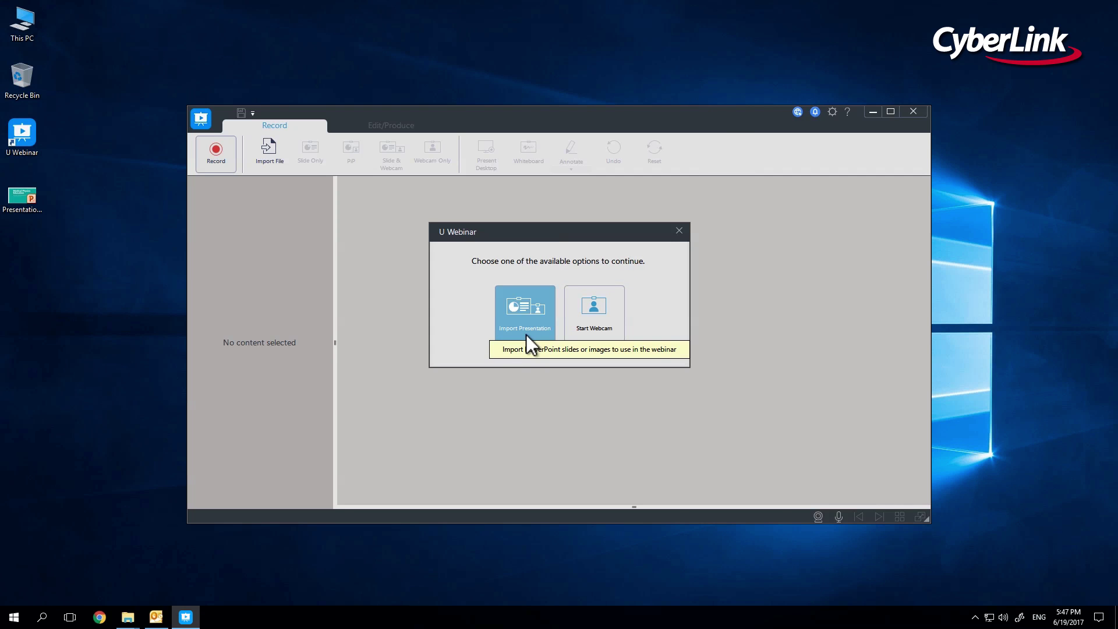
{"action": "left_click", "coordinate": [526, 334]}
{"action": "double_click", "coordinate": [361, 261]}
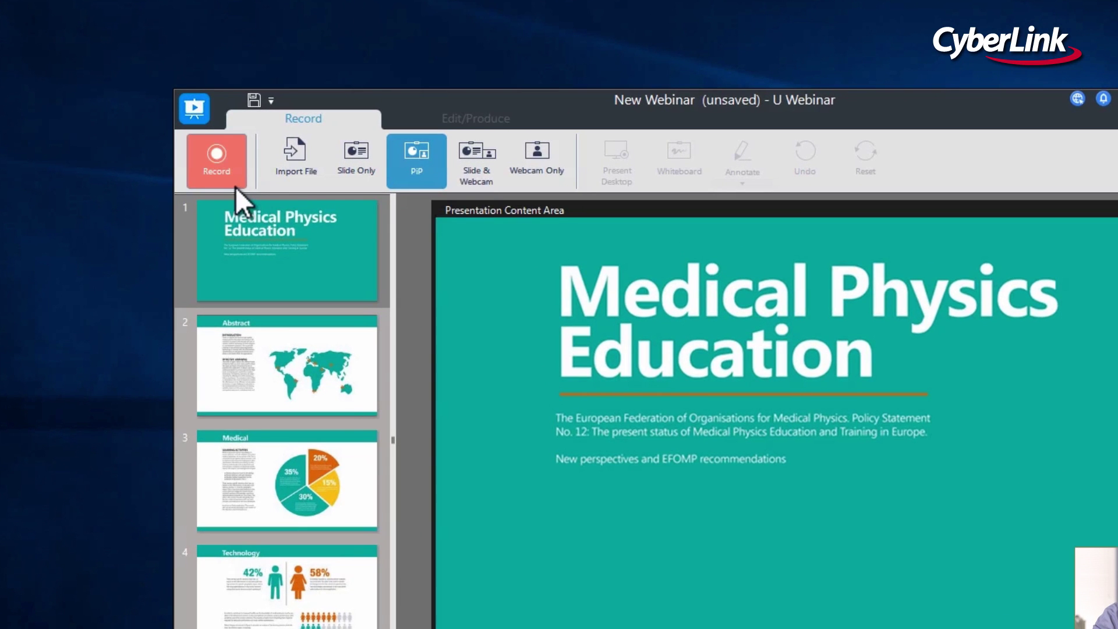
Record a 4-second PiP clip over the slides, then open the project file options.
{"action": "left_click", "coordinate": [236, 186]}
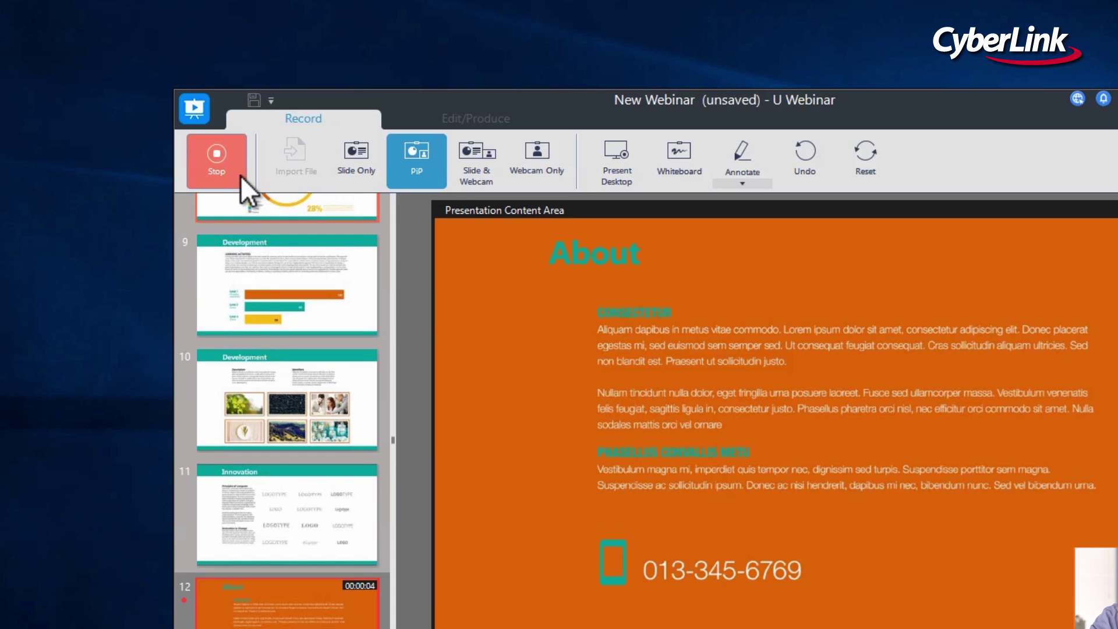
{"action": "left_click", "coordinate": [240, 176]}
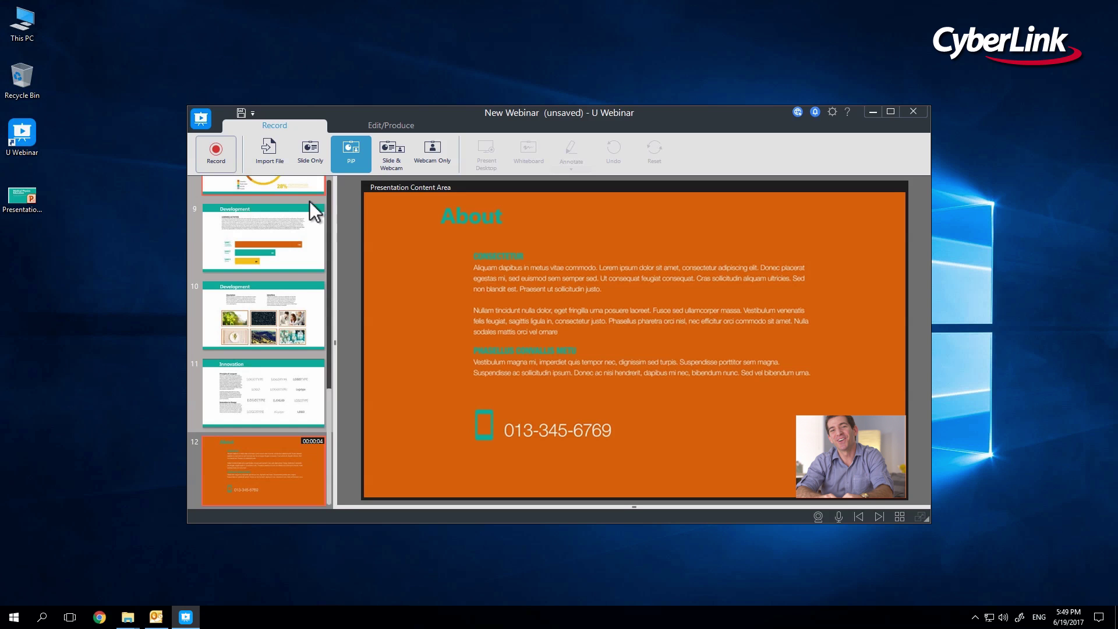
{"action": "left_click", "coordinate": [252, 112]}
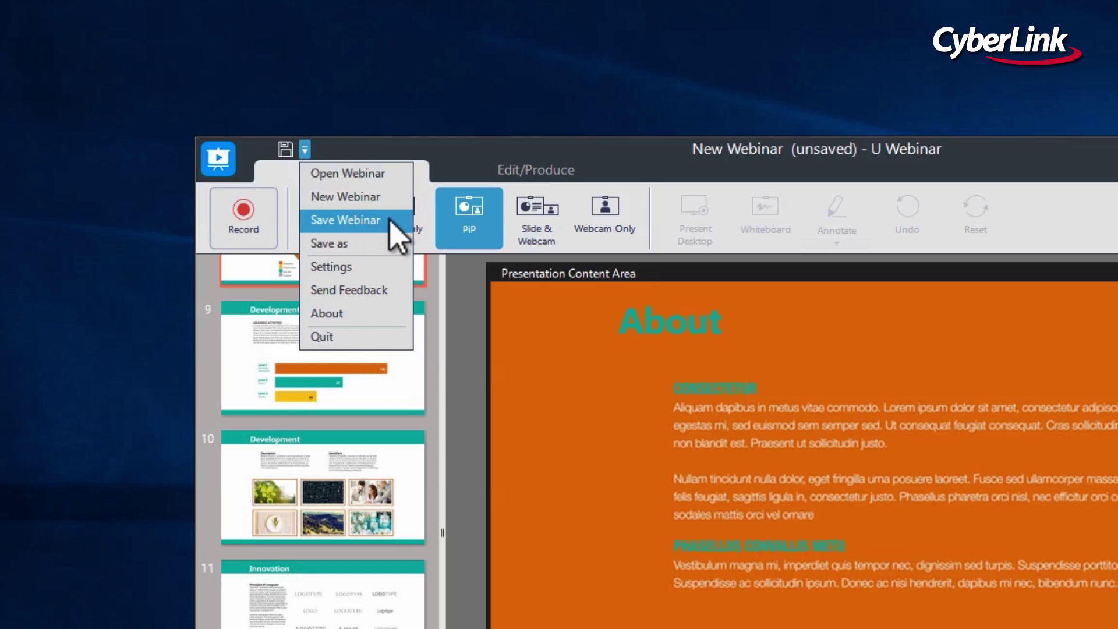
Save the project as My Webinar 1.uws and switch to the Edit/Produce page with its five clips.
{"action": "left_click", "coordinate": [389, 222]}
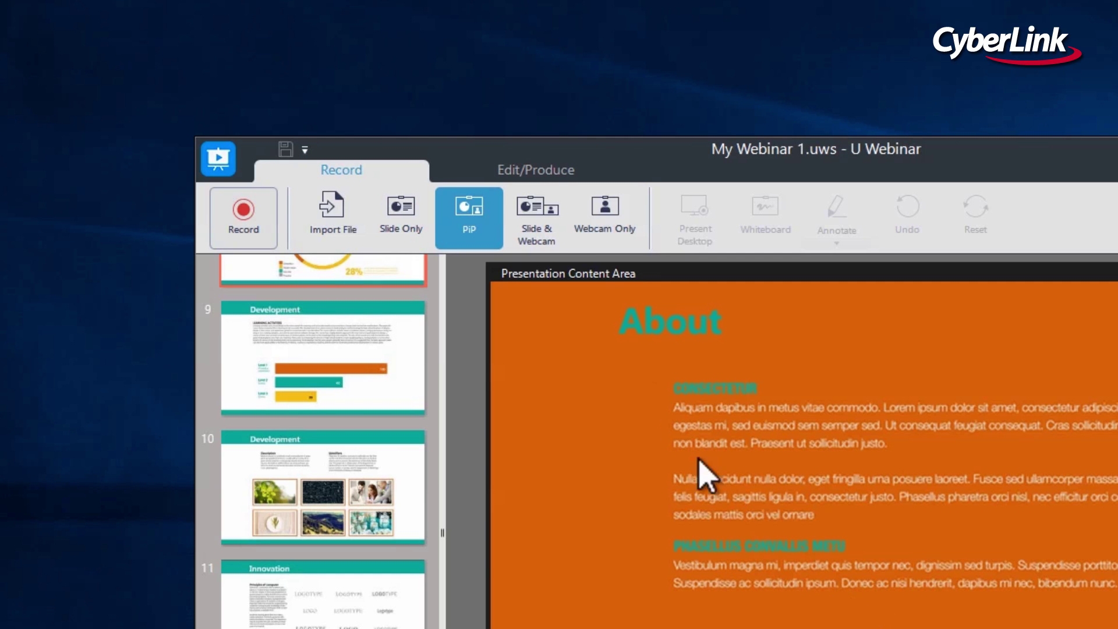
{"action": "left_click", "coordinate": [579, 177]}
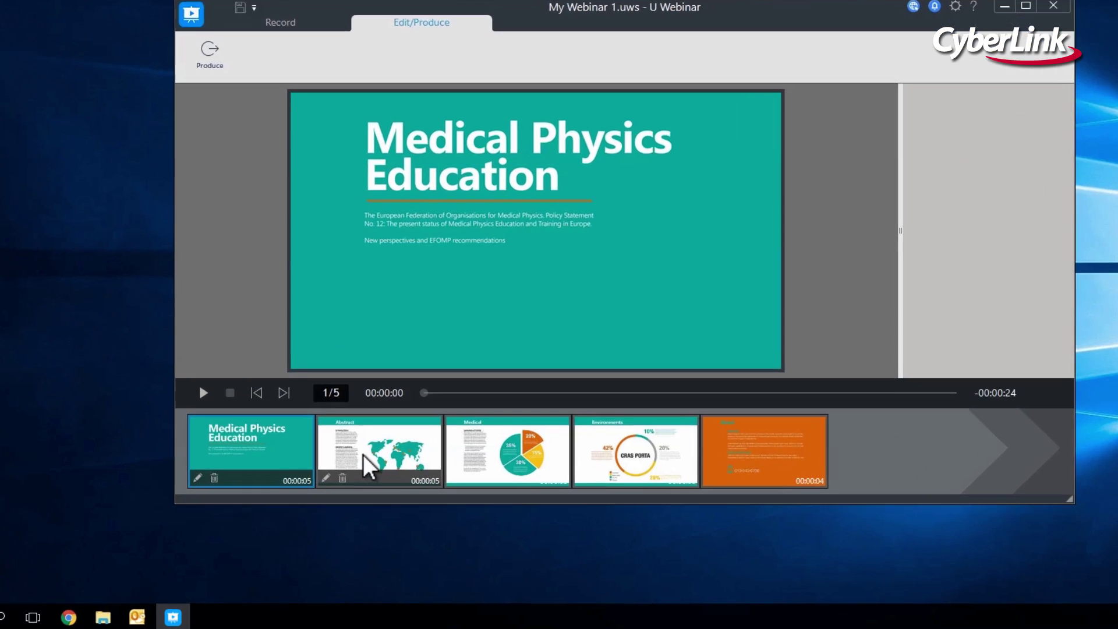
Preview the Abstract slide, then the Medical pie-chart slide, in the Edit/Produce timeline.
{"action": "left_click", "coordinate": [343, 482]}
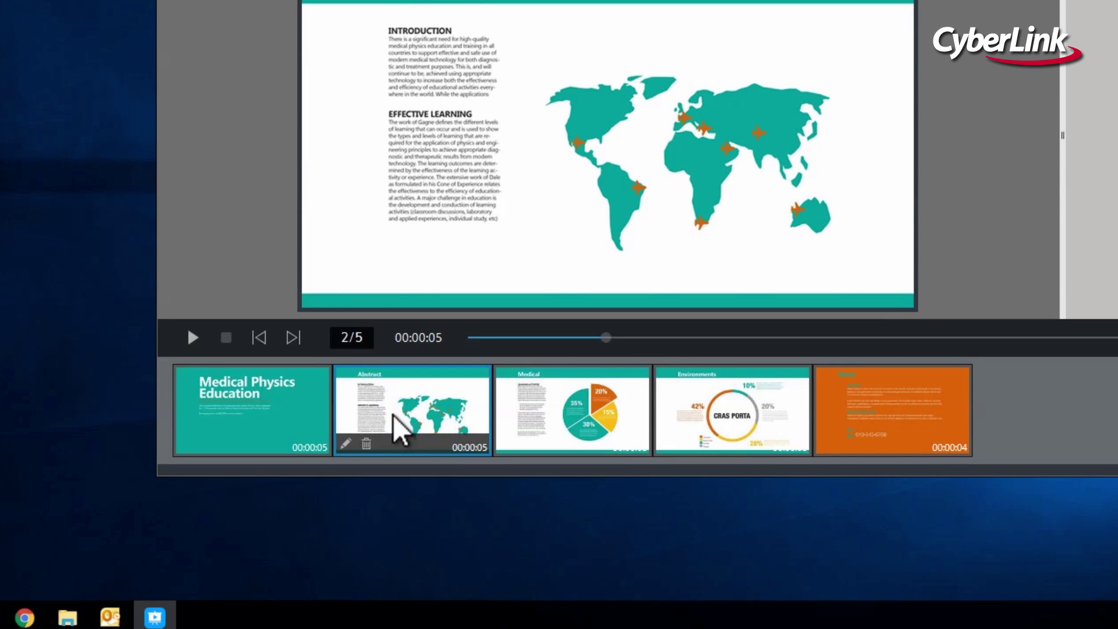
{"action": "left_click", "coordinate": [593, 404]}
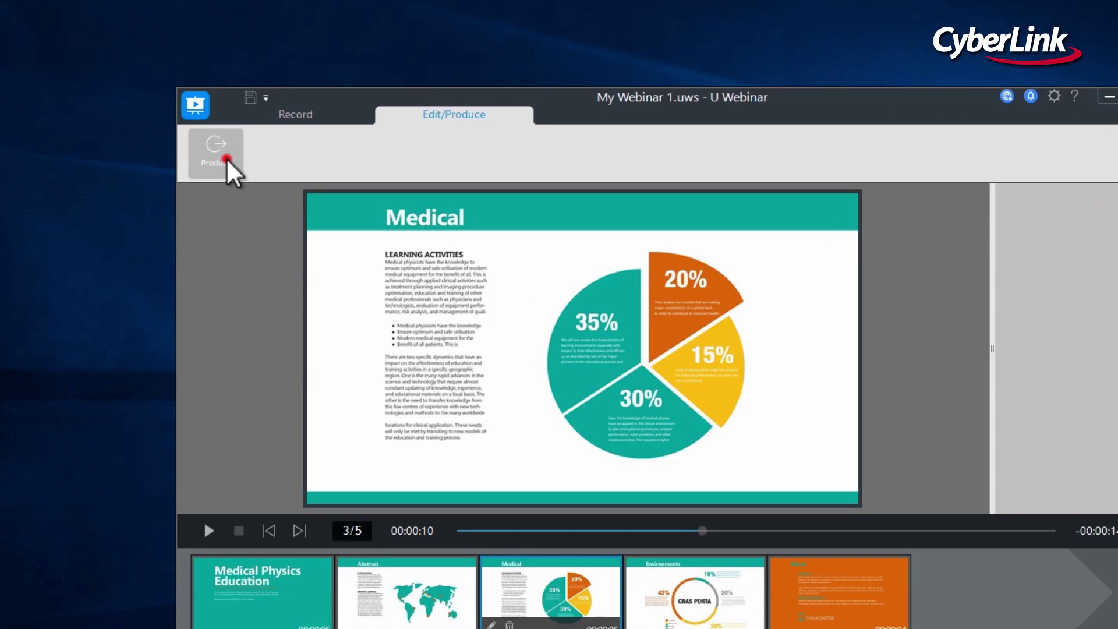
Produce the webinar video into the U Webinar Recordings folder and dismiss the saved-location message.
{"action": "left_click", "coordinate": [224, 160]}
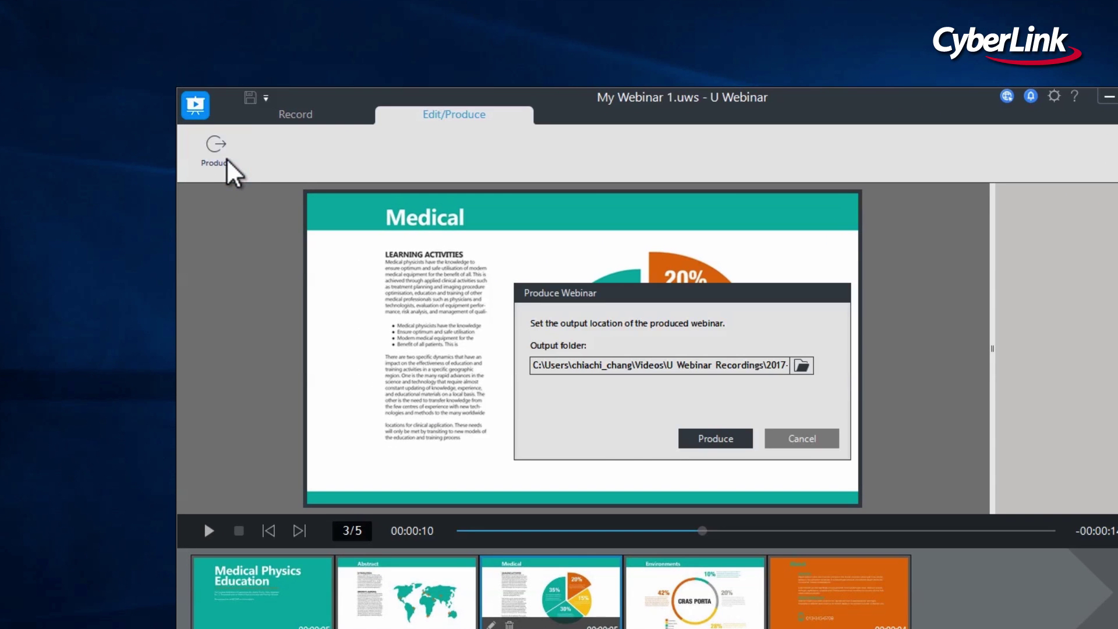
{"action": "left_click", "coordinate": [682, 438]}
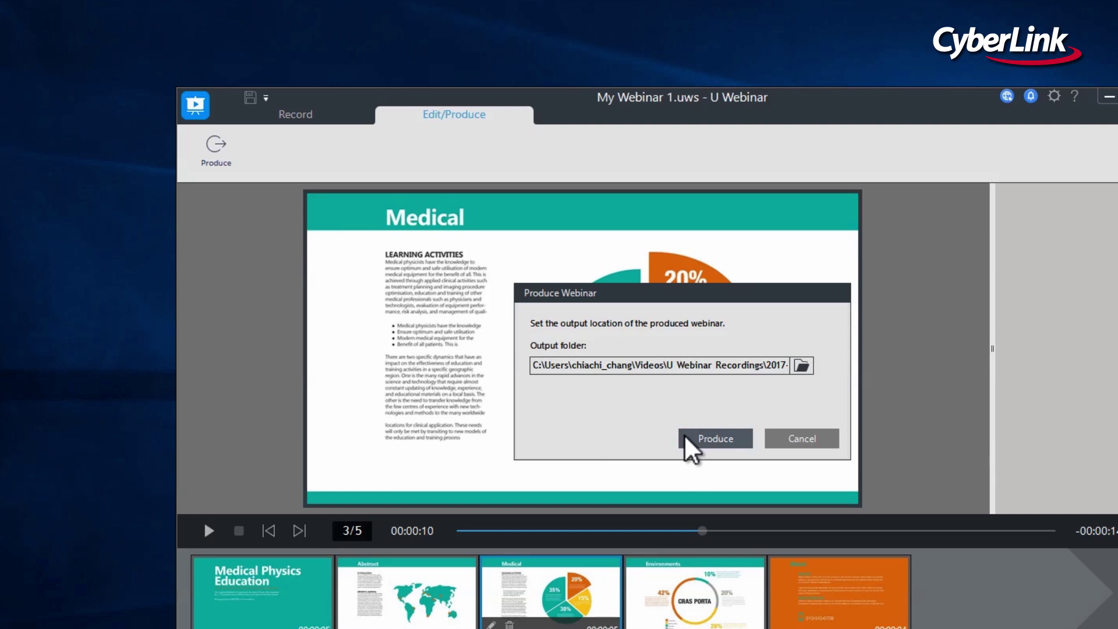
{"action": "key", "text": "Return"}
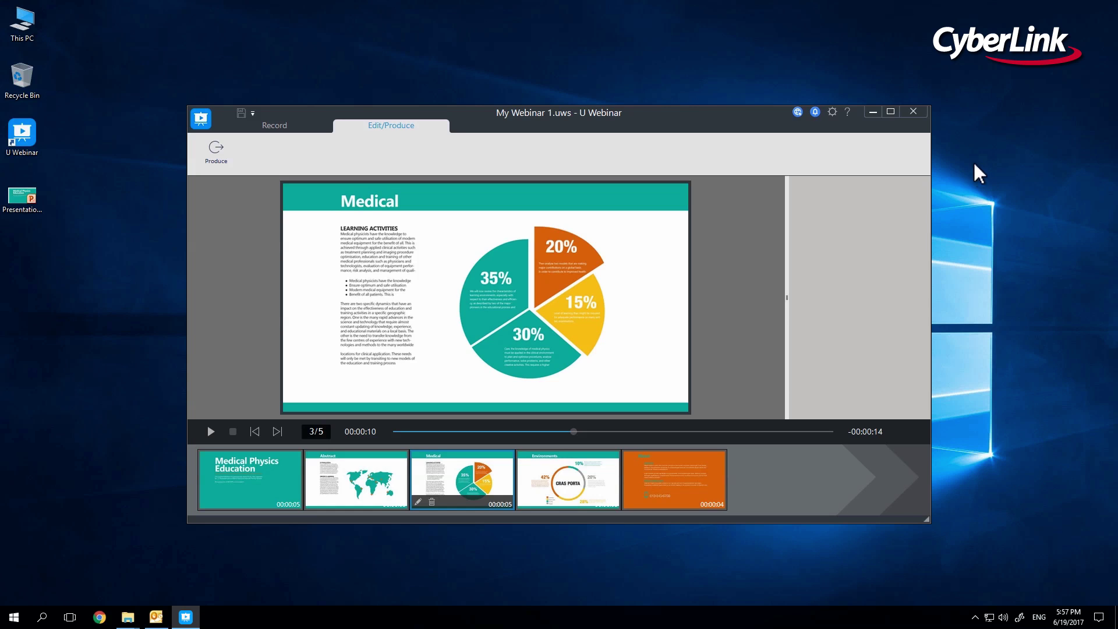
Close the editor and reopen My Webinar 1.uws through Continue Previous Recording.
{"action": "left_click", "coordinate": [923, 111]}
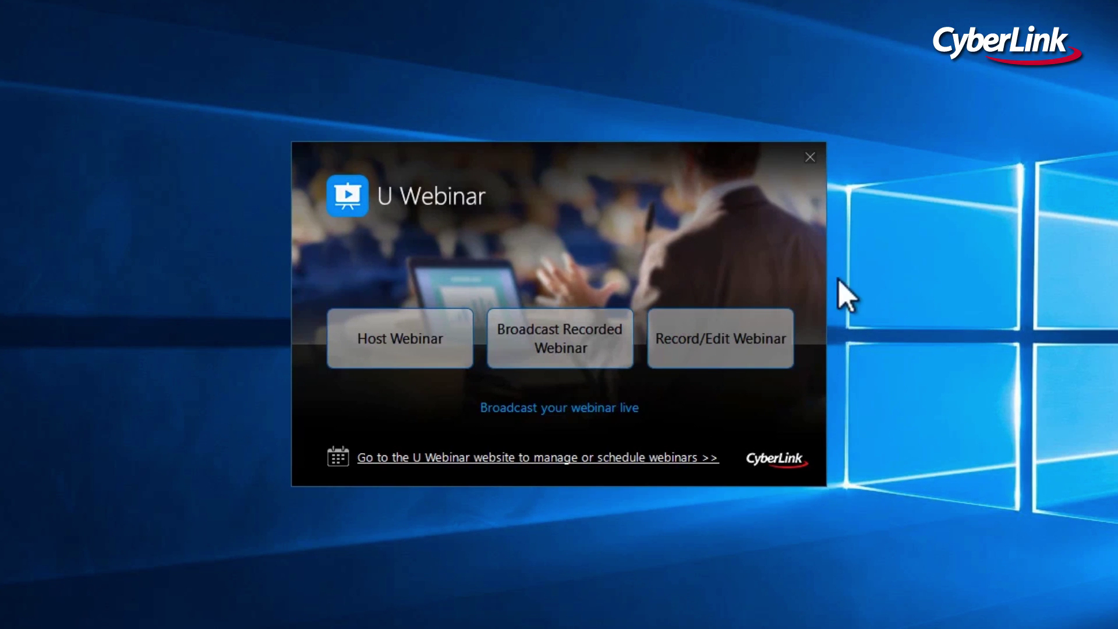
{"action": "left_click", "coordinate": [764, 348]}
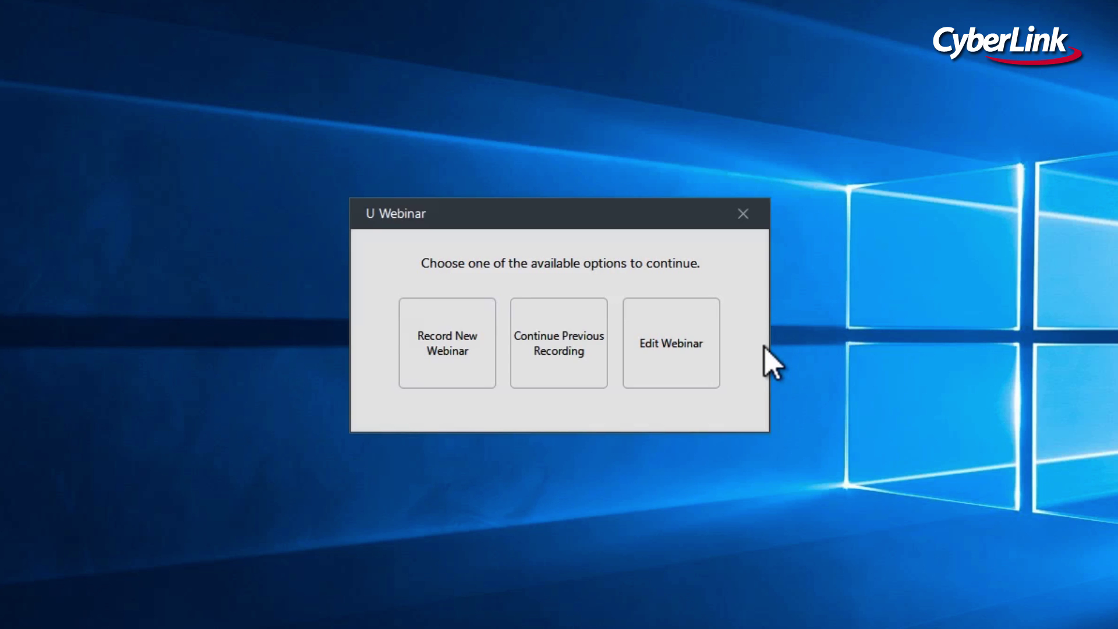
{"action": "left_click", "coordinate": [591, 380]}
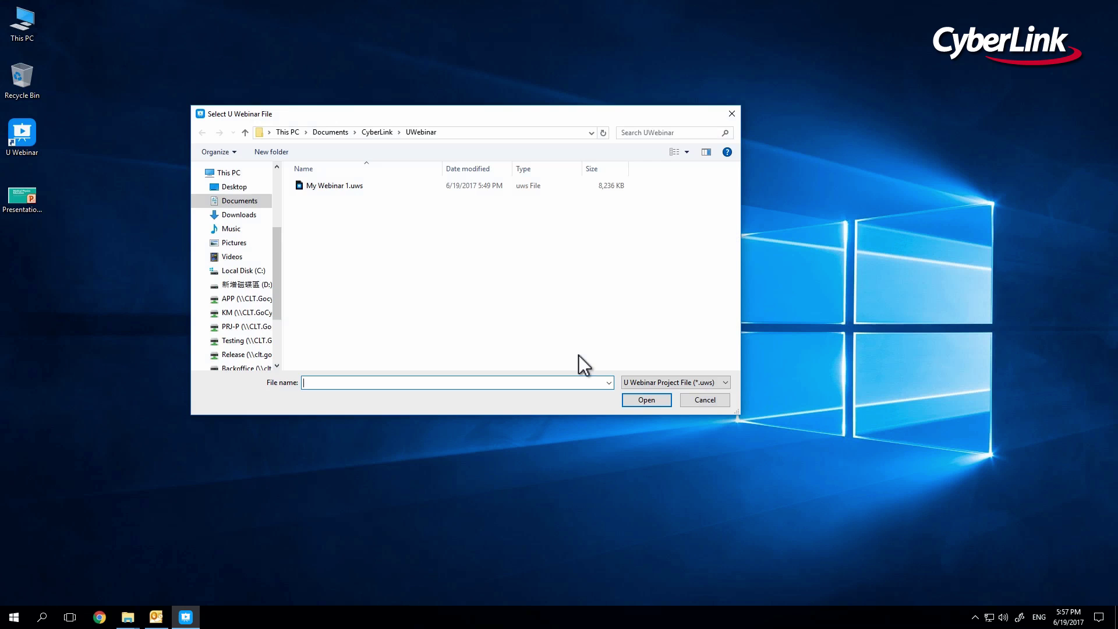
{"action": "double_click", "coordinate": [368, 186]}
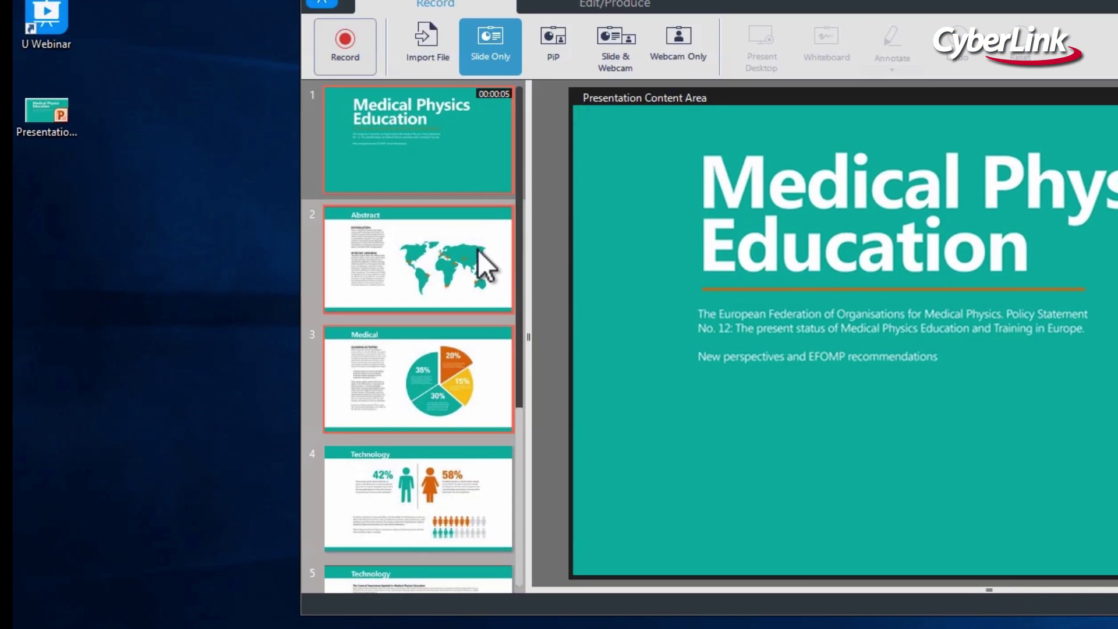
Present the Abstract, Medical and Technology slides in turn, then scroll the slide list down.
{"action": "left_click", "coordinate": [478, 249]}
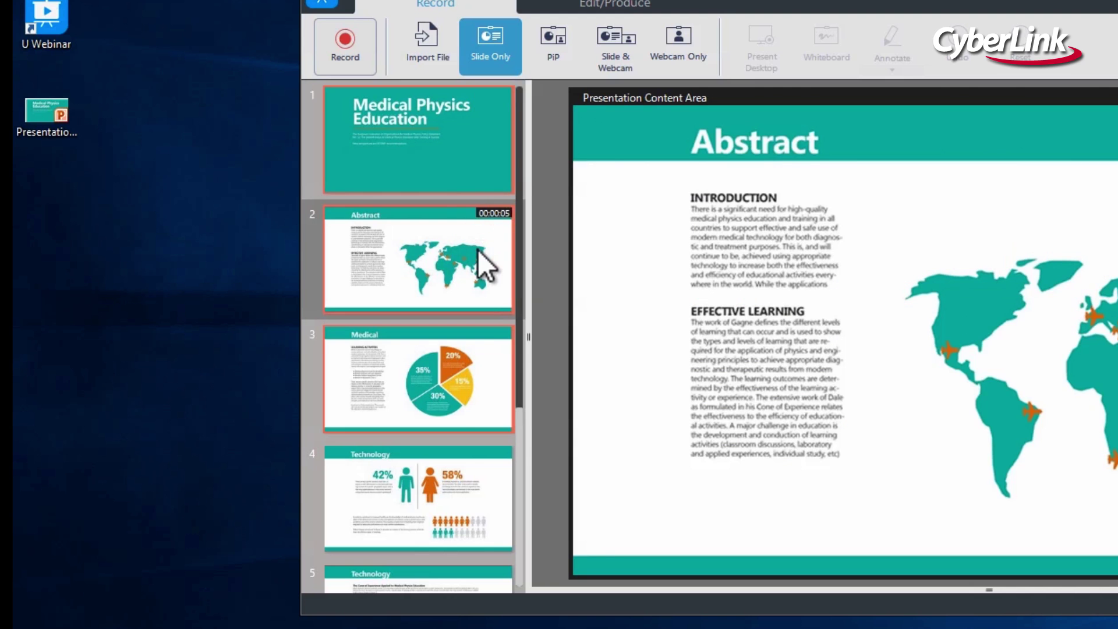
{"action": "left_click", "coordinate": [473, 361]}
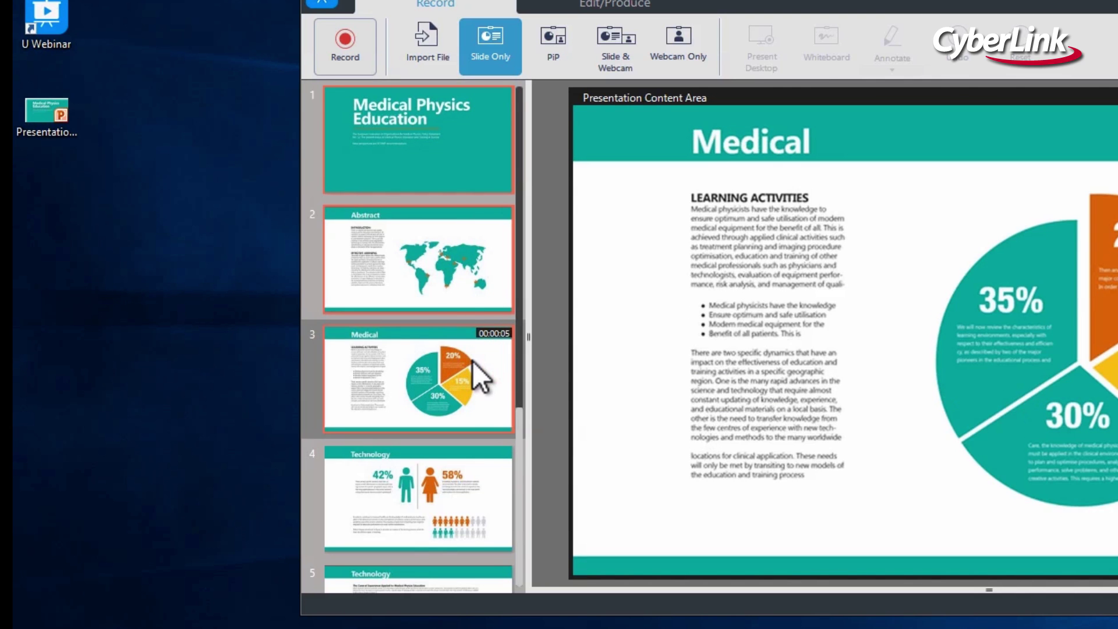
{"action": "left_click", "coordinate": [476, 471]}
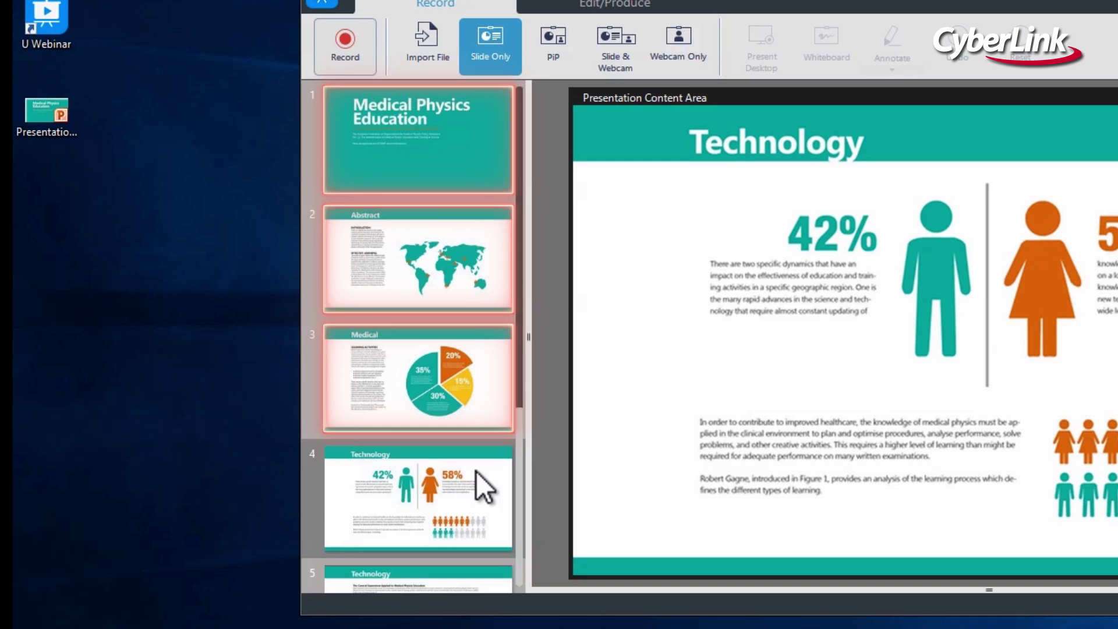
{"action": "scroll", "coordinate": [522, 390], "scroll_direction": "down", "scroll_amount": 6}
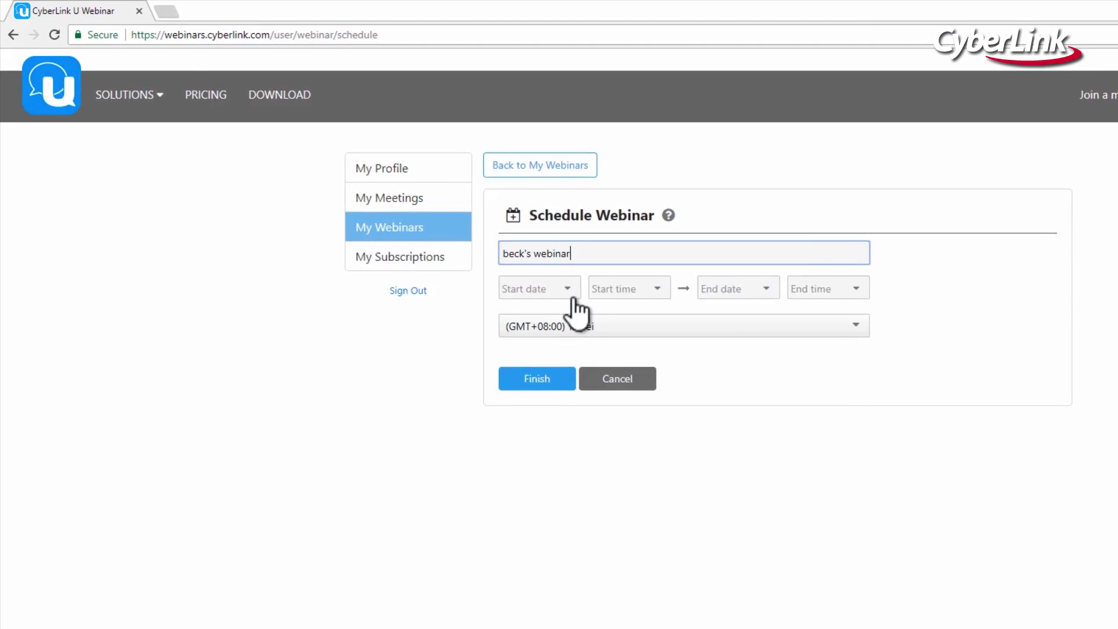
Set the webinar date to 2017-06-21 with a 10:30 start and 12:00 end.
{"action": "left_click", "coordinate": [568, 287]}
{"action": "left_click", "coordinate": [597, 434]}
{"action": "left_click", "coordinate": [683, 296]}
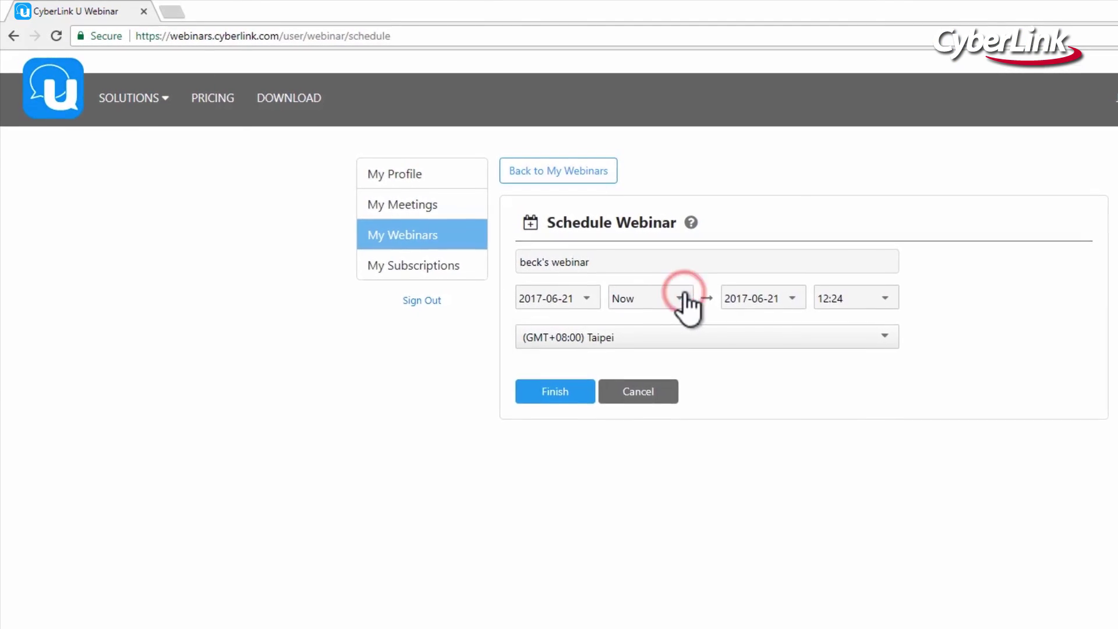
{"action": "left_click_drag", "start_coordinate": [799, 347], "coordinate": [798, 378]}
{"action": "left_click", "coordinate": [701, 379]}
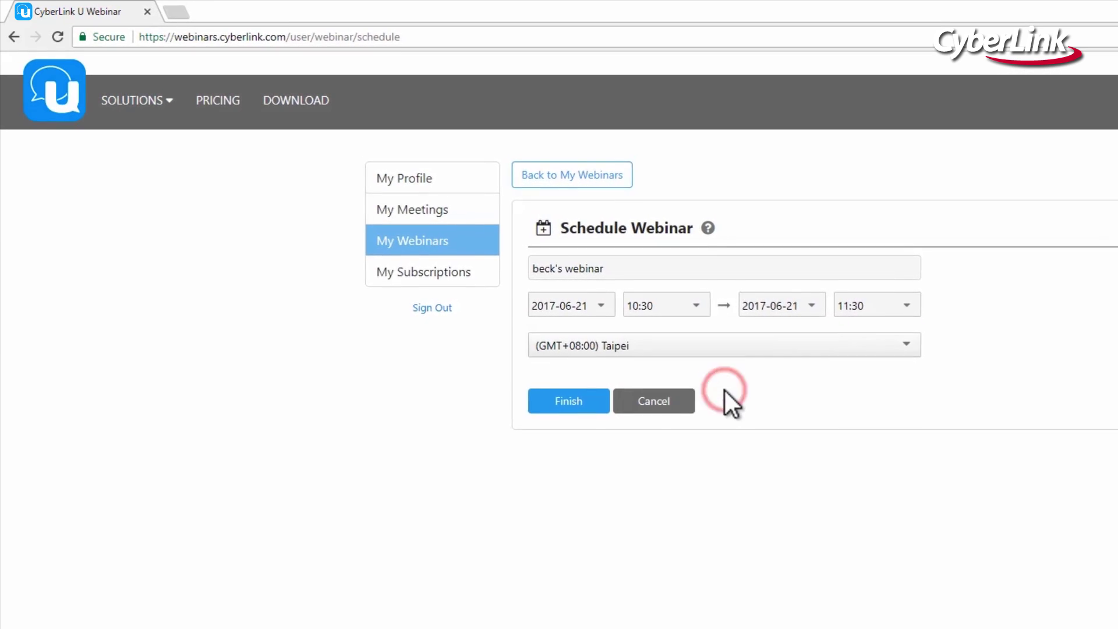
{"action": "left_click", "coordinate": [898, 308]}
{"action": "left_click", "coordinate": [891, 396]}
Submit the schedule and display the Personal Webinar's link and ID.
{"action": "left_click", "coordinate": [616, 424]}
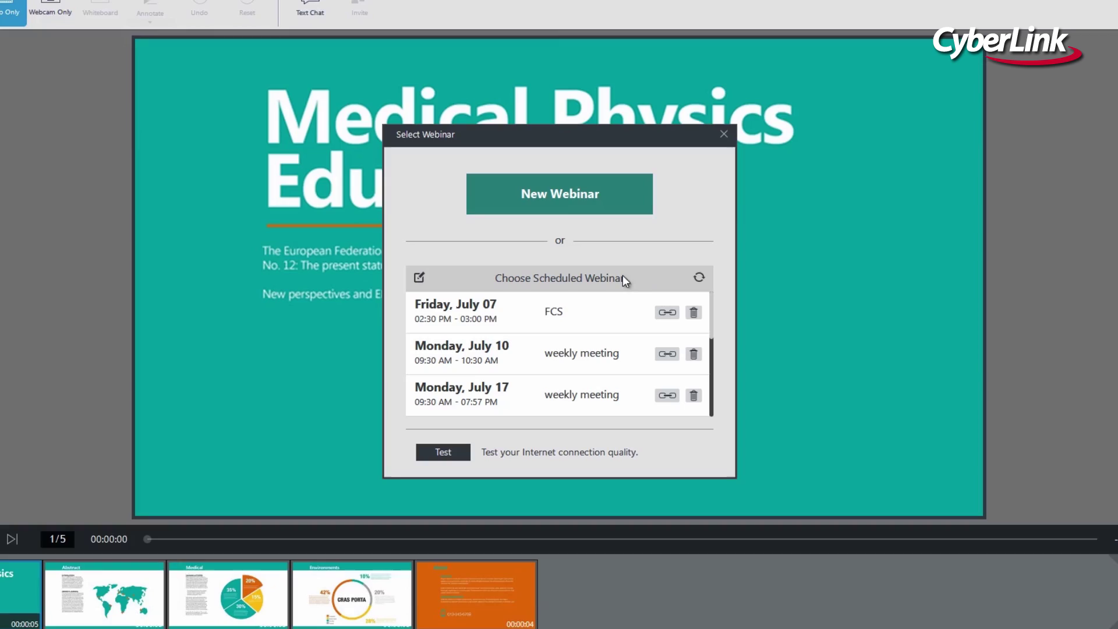
{"action": "left_click_drag", "start_coordinate": [715, 305], "coordinate": [717, 404]}
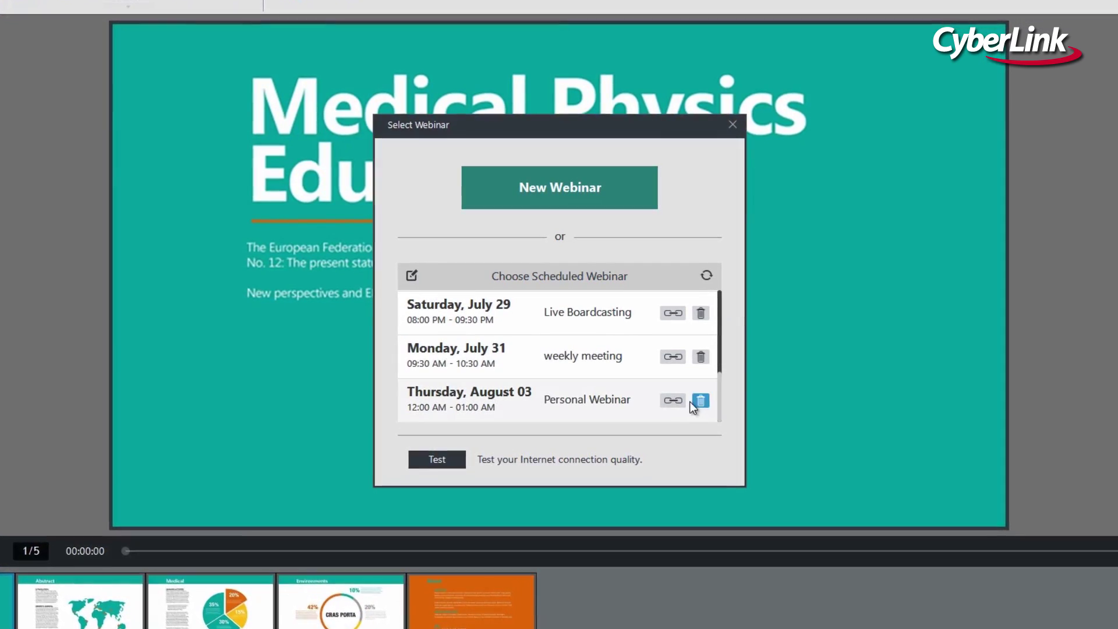
{"action": "left_click", "coordinate": [675, 399]}
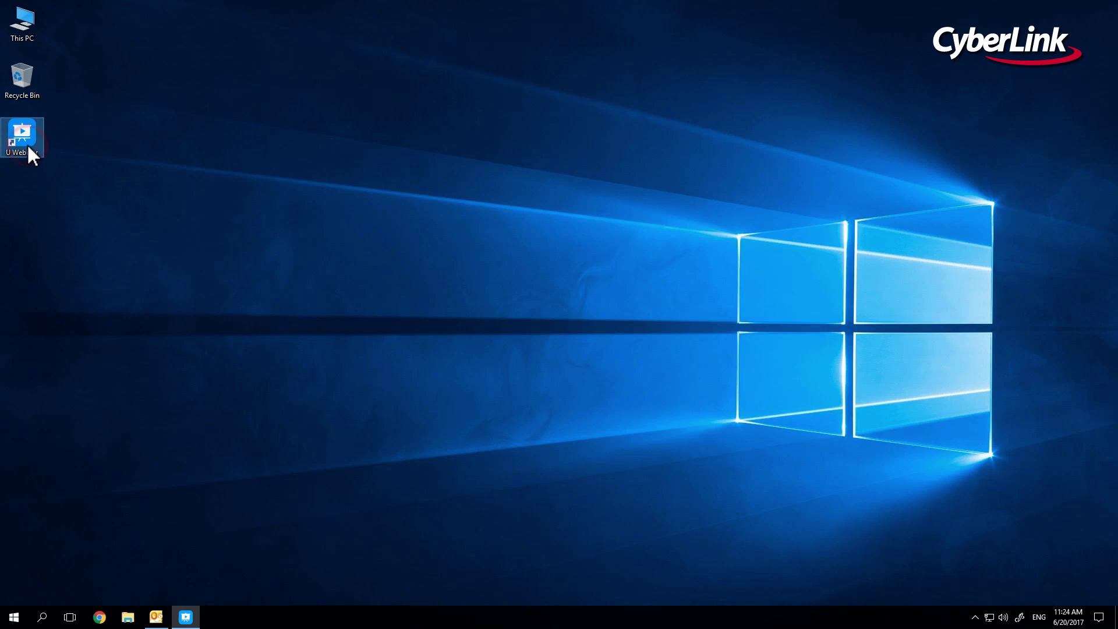
Launch U Webinar, start a new schedule on the website, and title it 'beck's webinar'.
{"action": "double_click", "coordinate": [28, 145]}
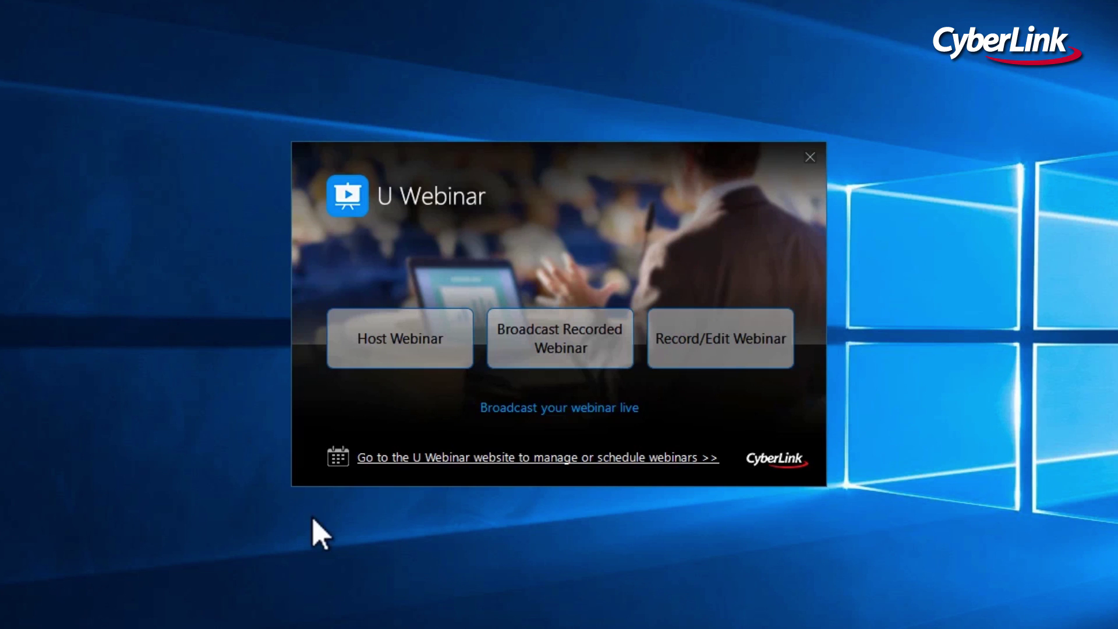
{"action": "left_click", "coordinate": [391, 459]}
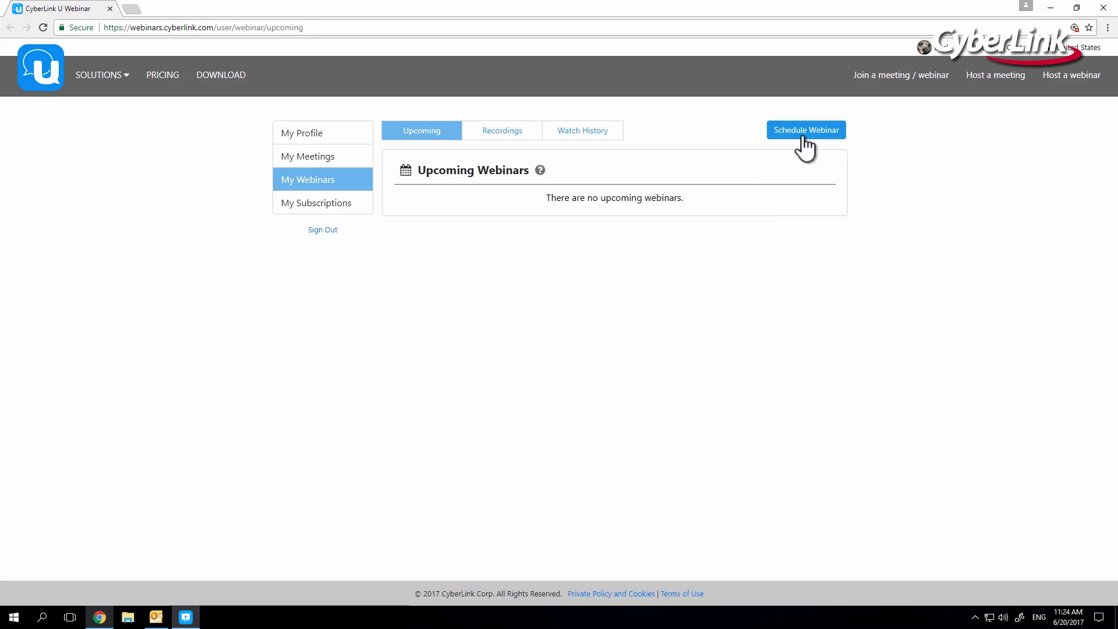
{"action": "left_click", "coordinate": [805, 141]}
{"action": "left_click", "coordinate": [646, 198]}
{"action": "type", "text": "bec"}
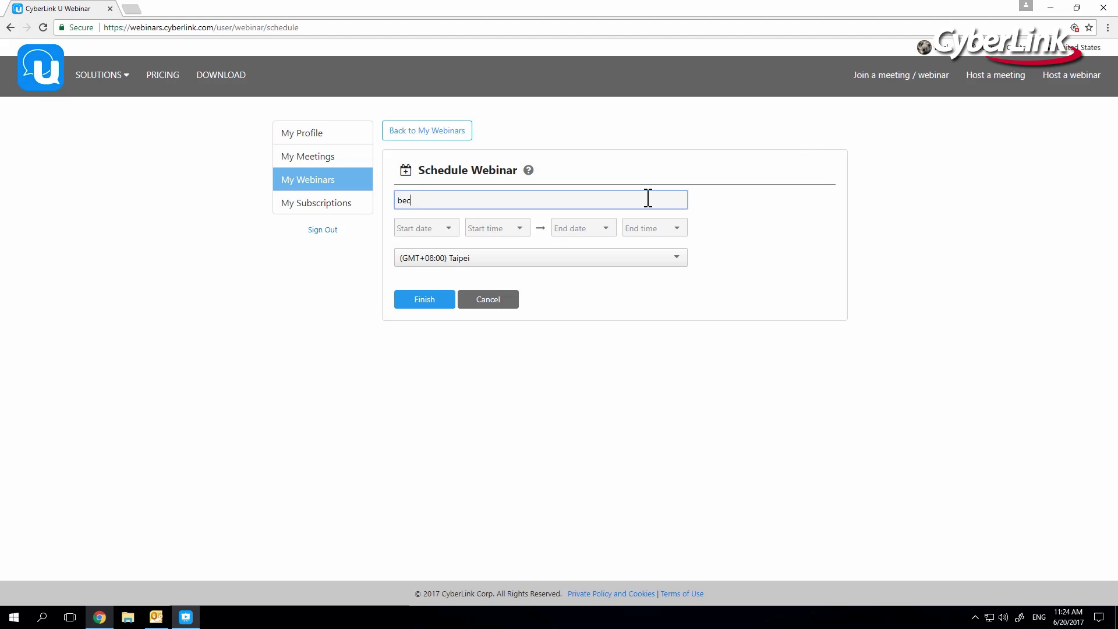
{"action": "type", "text": "k's webinar"}
Schedule it for 2017-06-21, 10:30 to 12:00, save it, and close the browser.
{"action": "left_click", "coordinate": [450, 229]}
{"action": "left_click", "coordinate": [475, 344]}
{"action": "left_click", "coordinate": [521, 228]}
{"action": "left_click", "coordinate": [487, 295]}
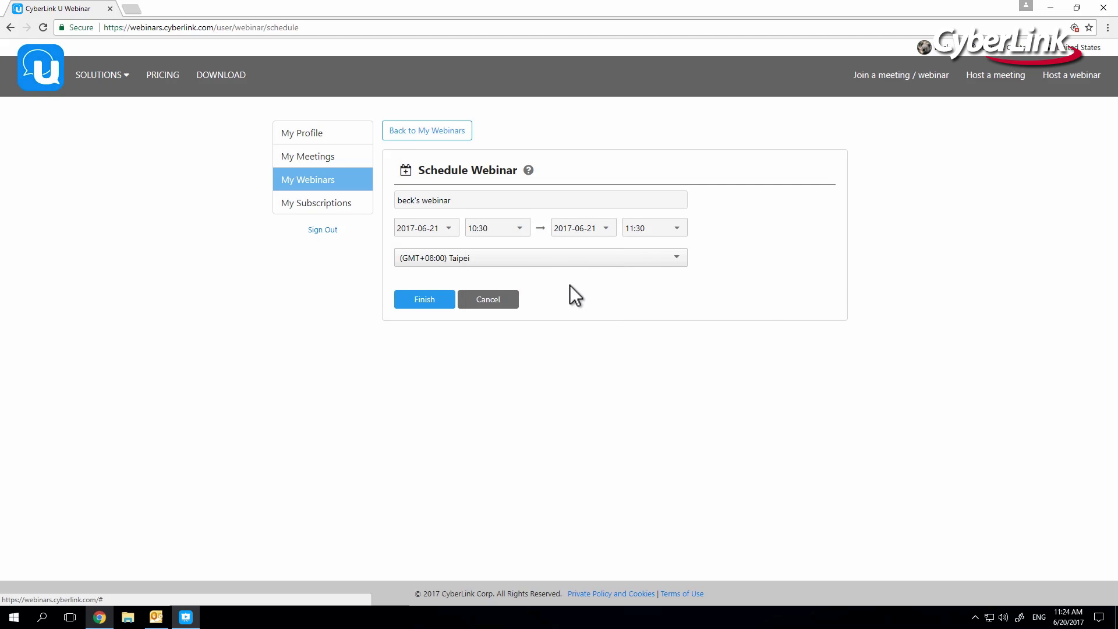
{"action": "left_click", "coordinate": [654, 228]}
{"action": "left_click", "coordinate": [652, 297]}
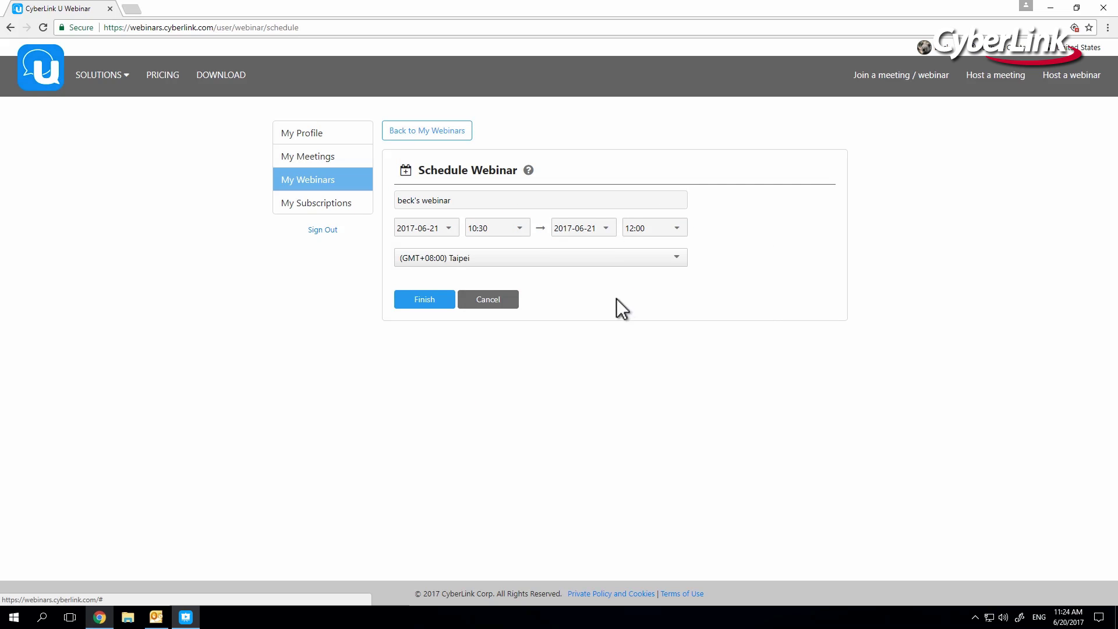
{"action": "left_click", "coordinate": [443, 301]}
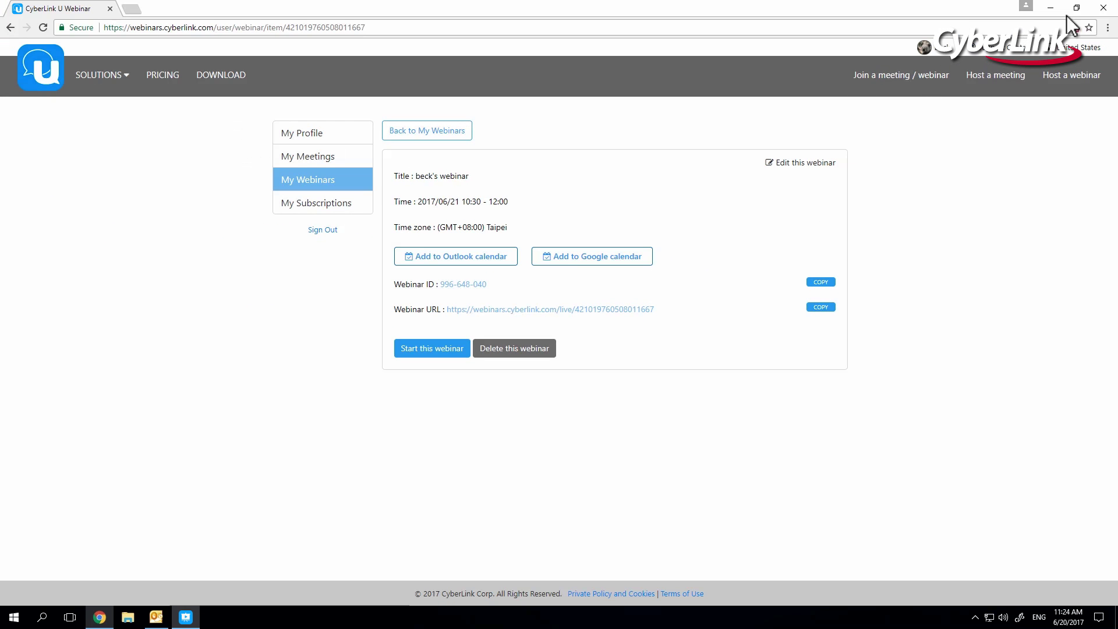
{"action": "left_click", "coordinate": [1103, 8]}
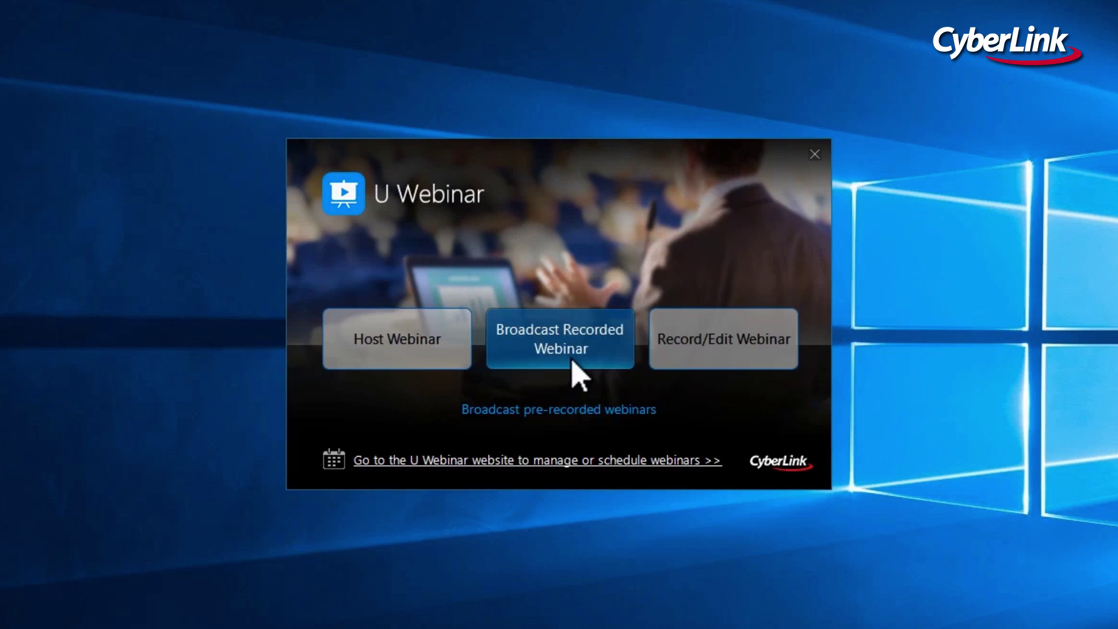
Load My Webinar 1.uws for the scheduled June 21 webinar, titled 'beck's webinar 1'.
{"action": "left_click", "coordinate": [572, 361]}
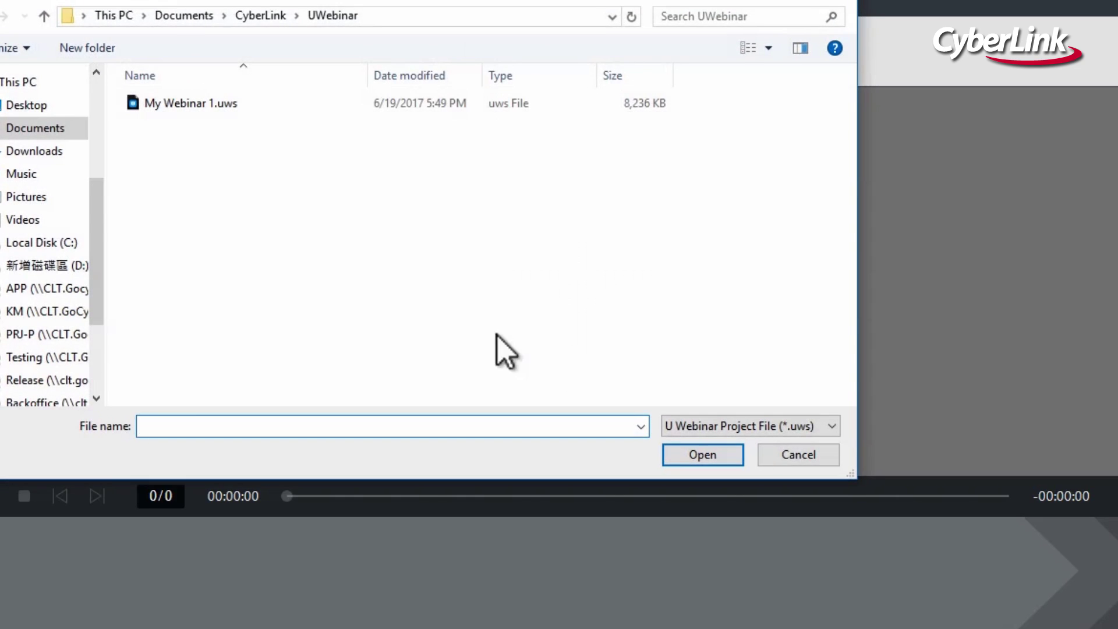
{"action": "double_click", "coordinate": [243, 107]}
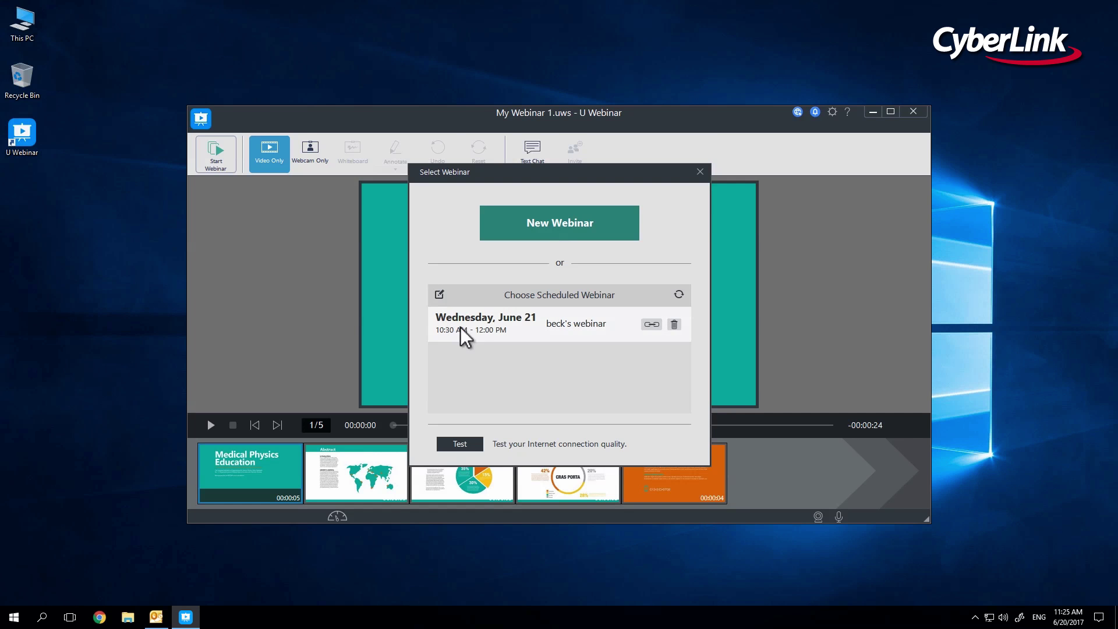
{"action": "left_click", "coordinate": [463, 337]}
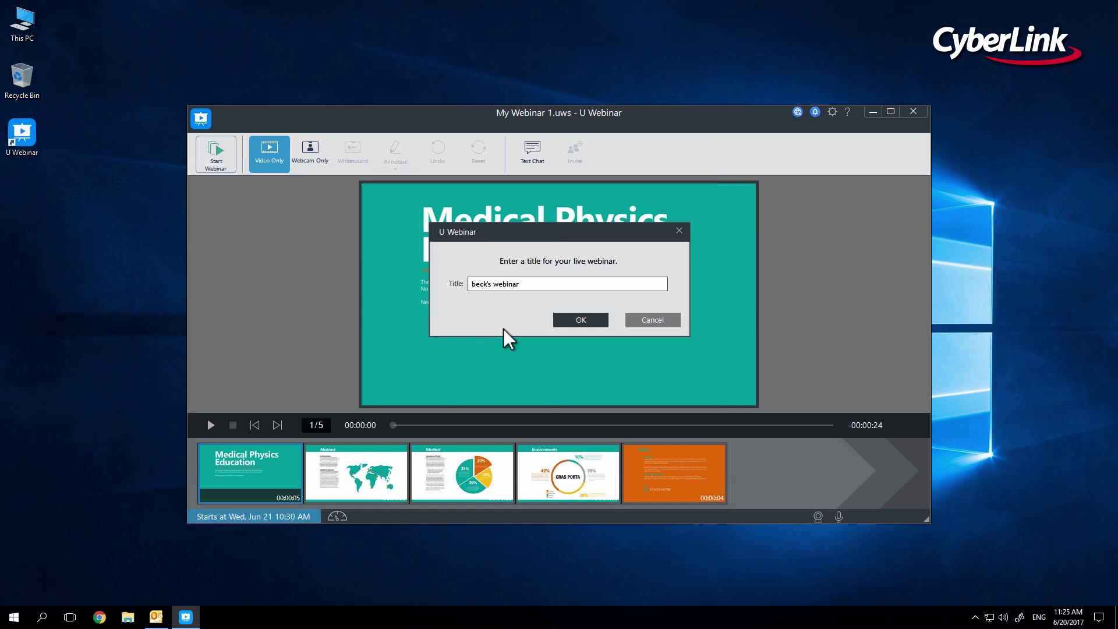
{"action": "left_click", "coordinate": [540, 285]}
{"action": "type", "text": "1"}
{"action": "left_click", "coordinate": [556, 319]}
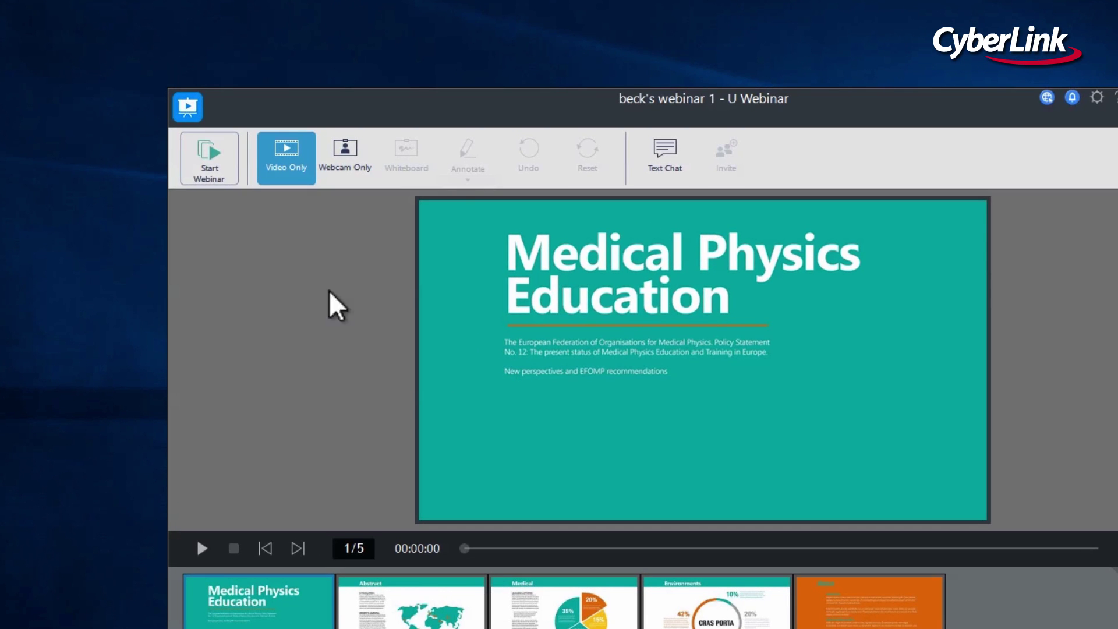
Start the live broadcast, send invitations, and replay the presentation from slide 1.
{"action": "left_click", "coordinate": [234, 174]}
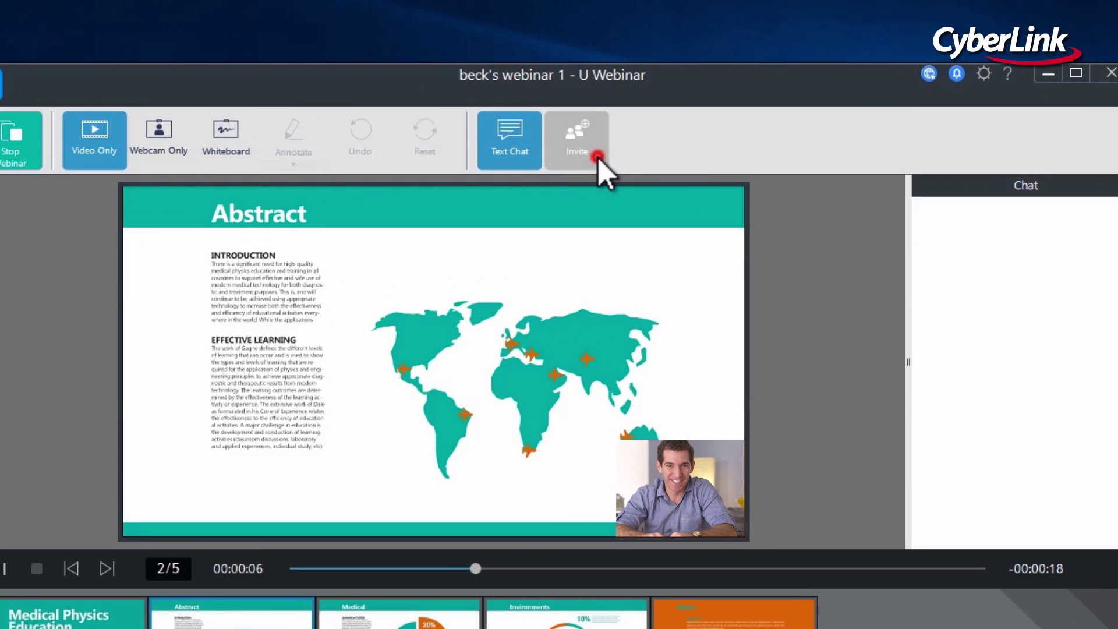
{"action": "left_click", "coordinate": [585, 164]}
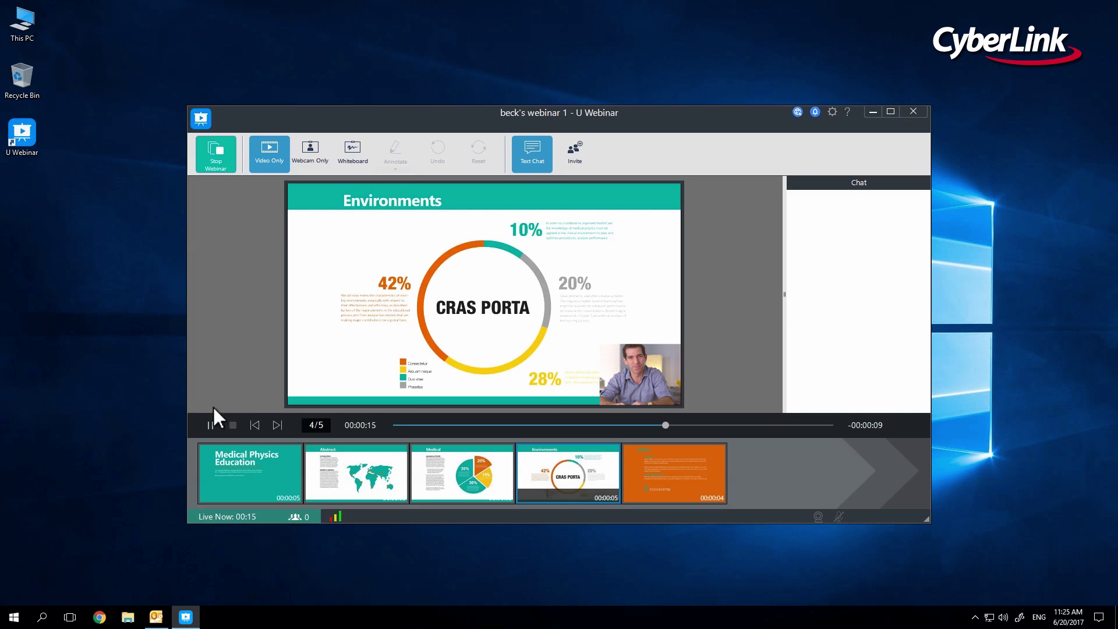
{"action": "left_click", "coordinate": [211, 424]}
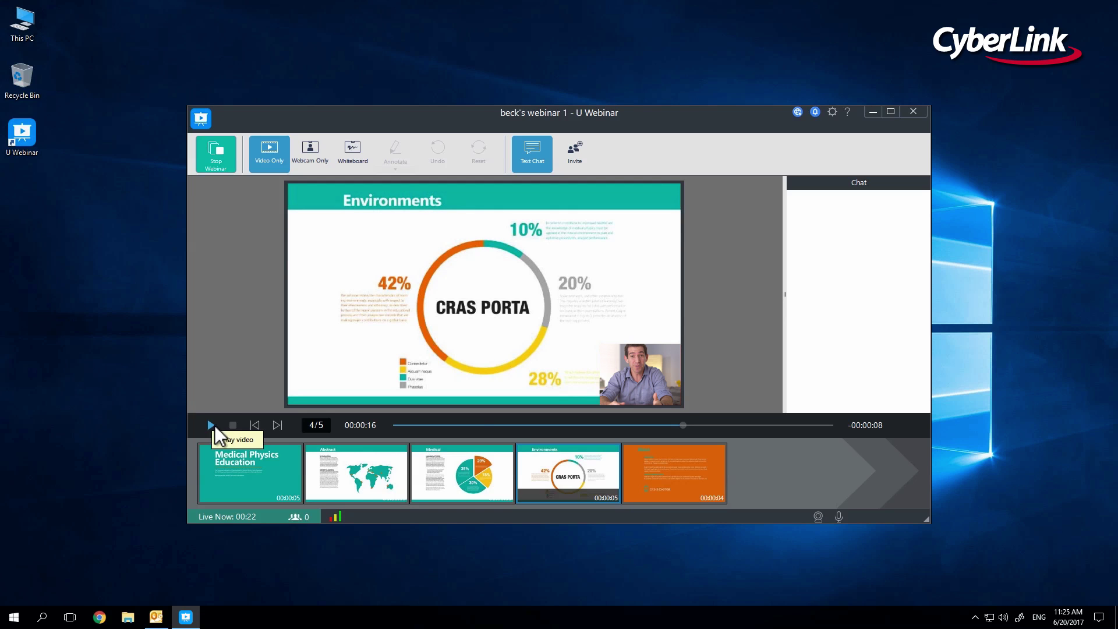
{"action": "left_click", "coordinate": [360, 475]}
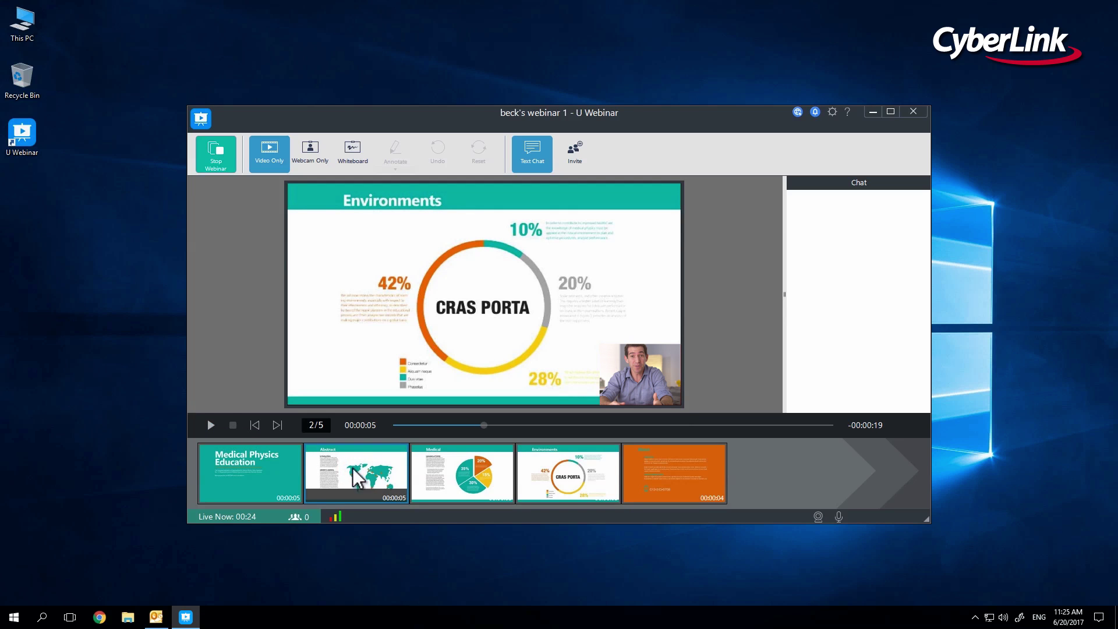
{"action": "left_click", "coordinate": [278, 470]}
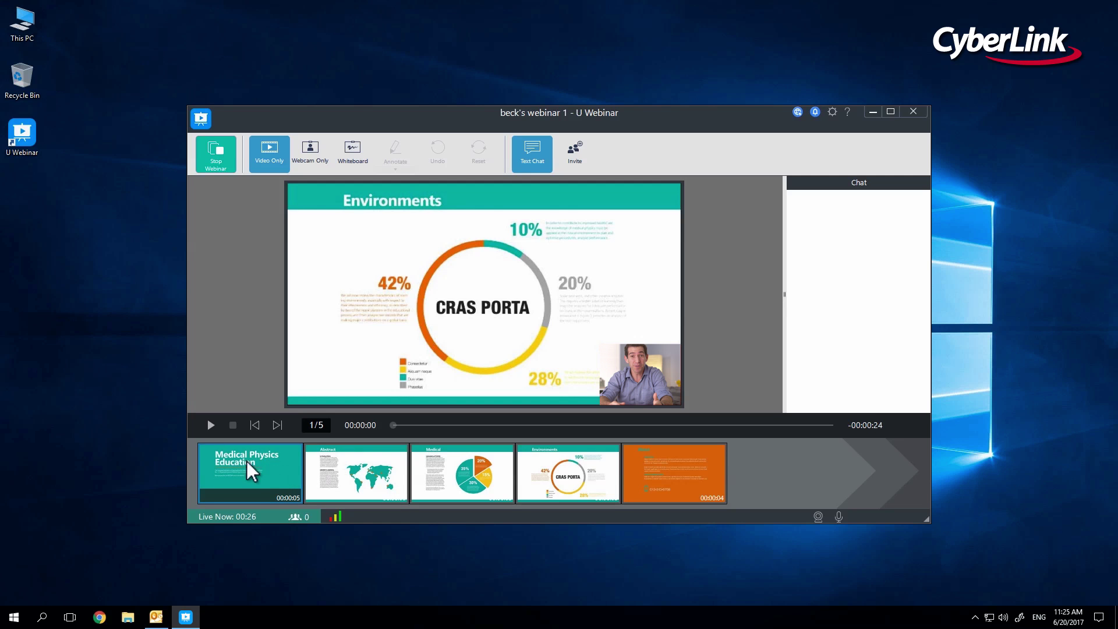
{"action": "left_click", "coordinate": [210, 425]}
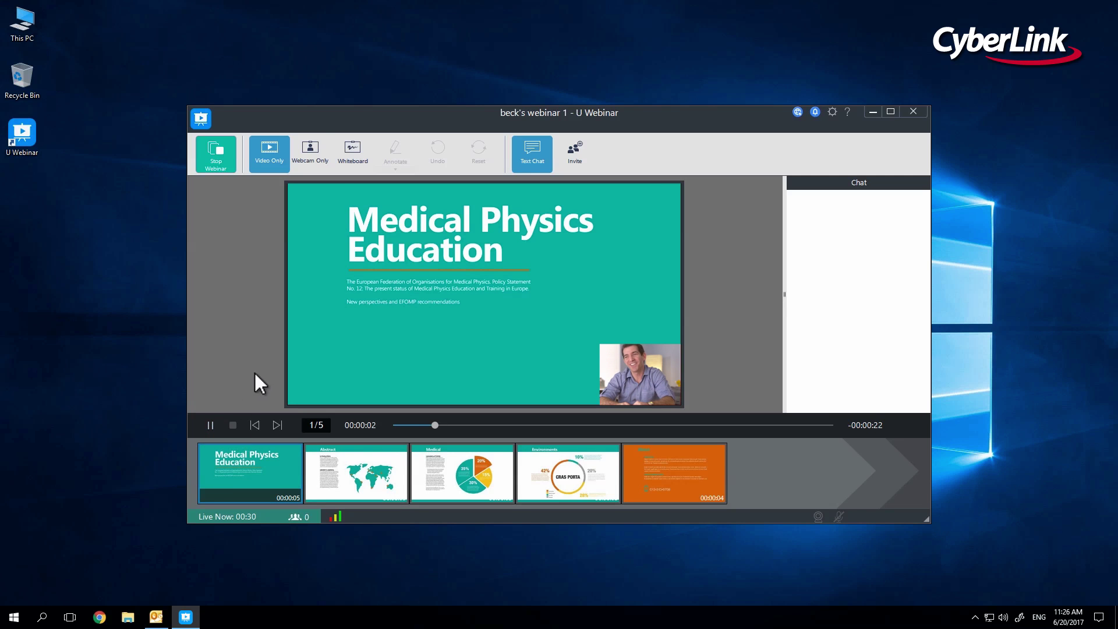
Switch the stream to webcam only, then to the whiteboard, and open the viewers' text chat.
{"action": "left_click", "coordinate": [324, 159]}
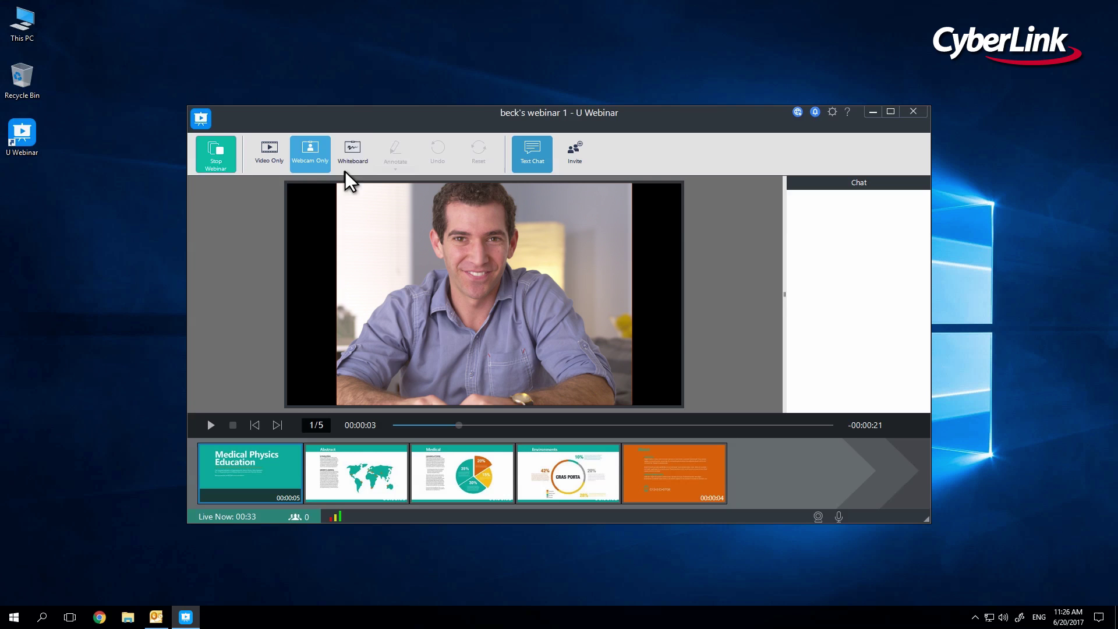
{"action": "left_click", "coordinate": [367, 167]}
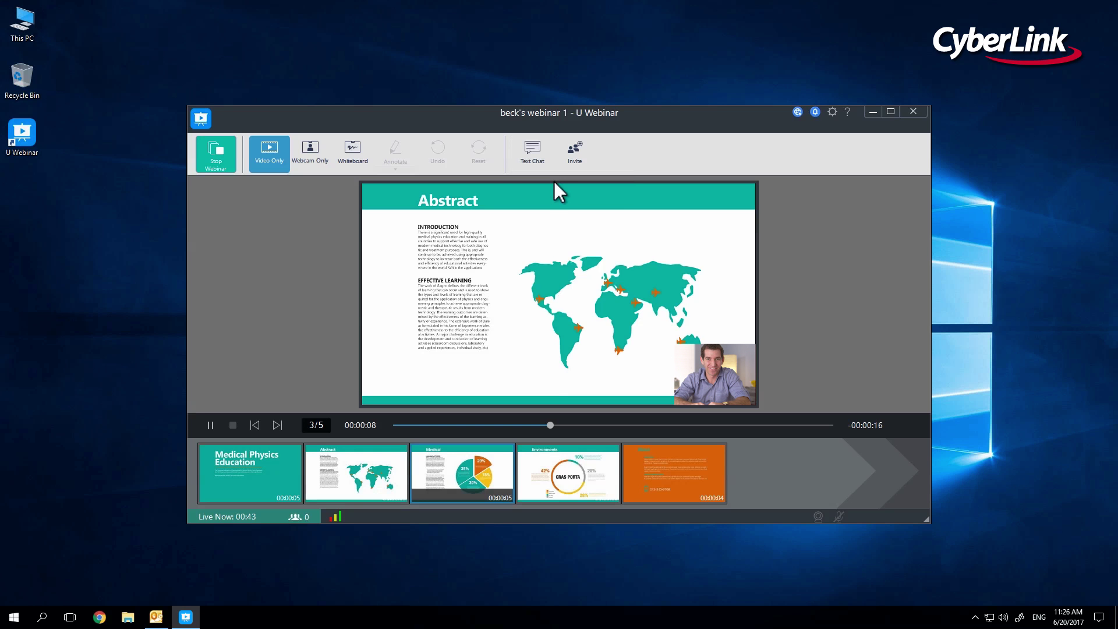
{"action": "left_click", "coordinate": [543, 168]}
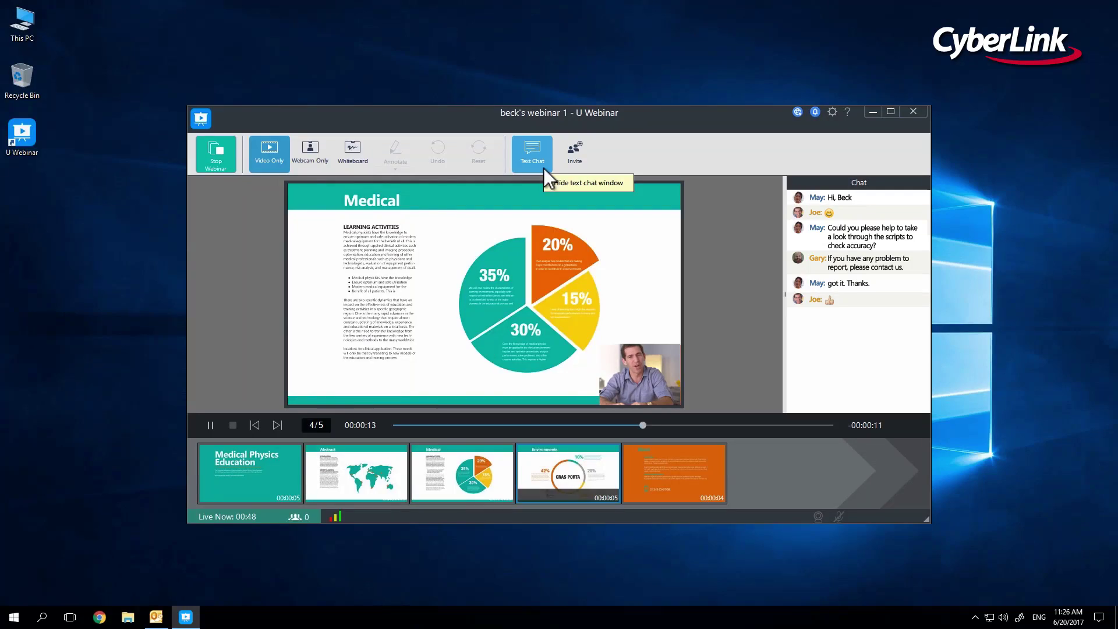
Stop the live webinar, save it to the server on demand, and open its recording page.
{"action": "left_click", "coordinate": [231, 161]}
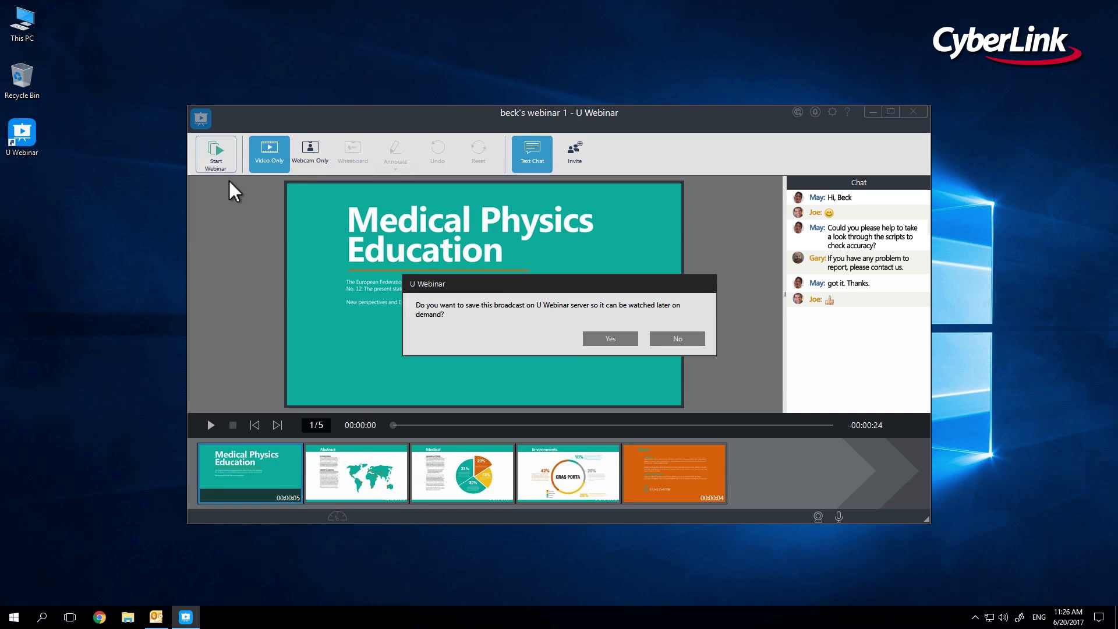
{"action": "left_click", "coordinate": [591, 340]}
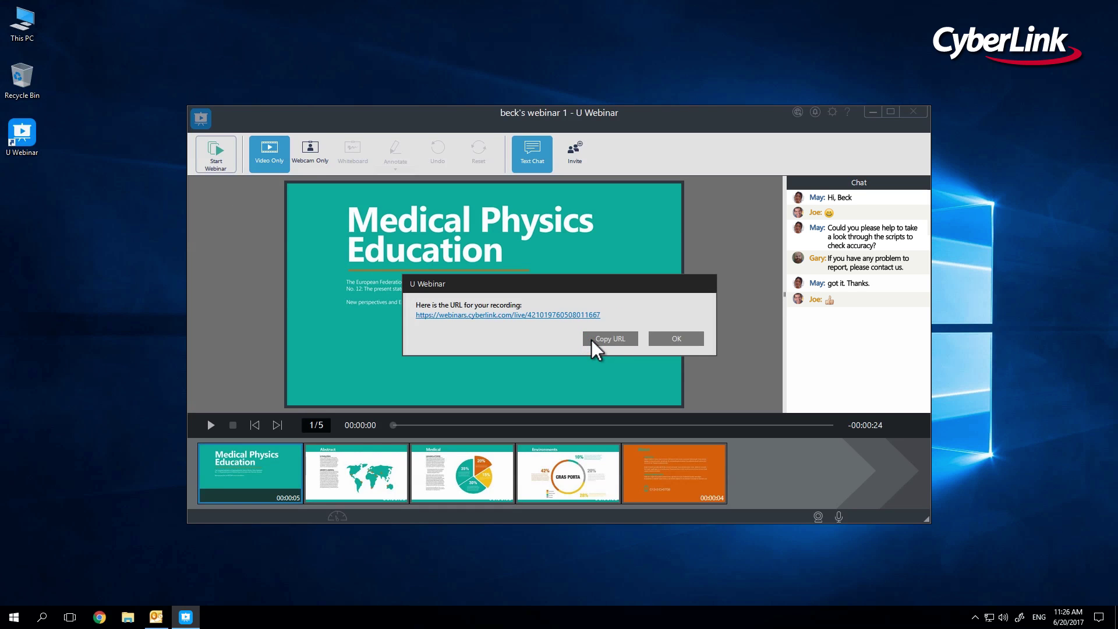
{"action": "left_click", "coordinate": [560, 316]}
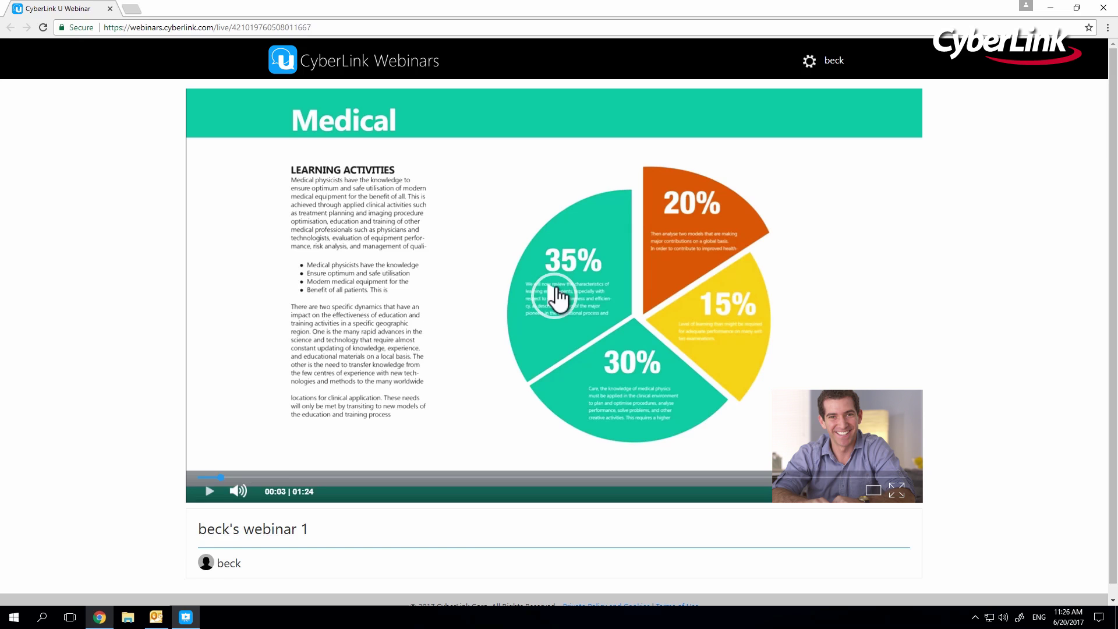